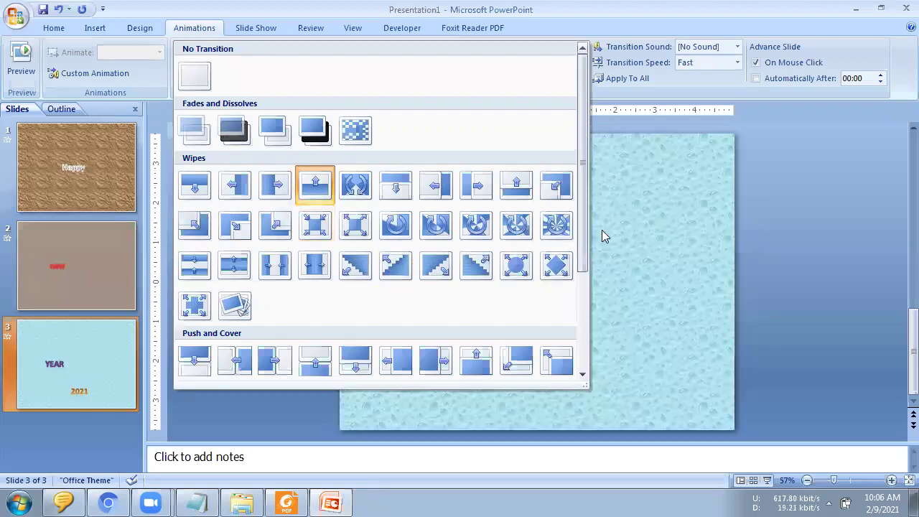
# Play the slide show from the first slide to its end and return to editing.
pyautogui.moveTo(580, 220); pyautogui.dragTo(581, 323)
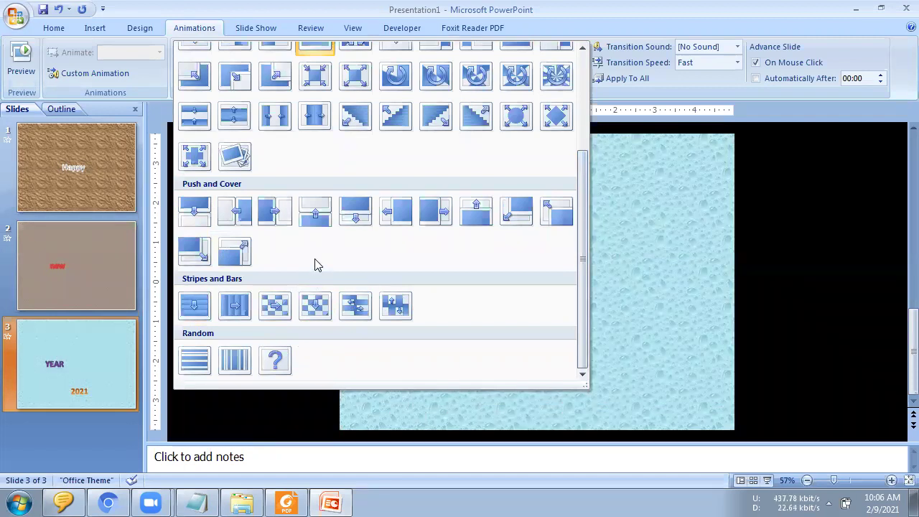
pyautogui.click(210, 28)
pyautogui.click(249, 27)
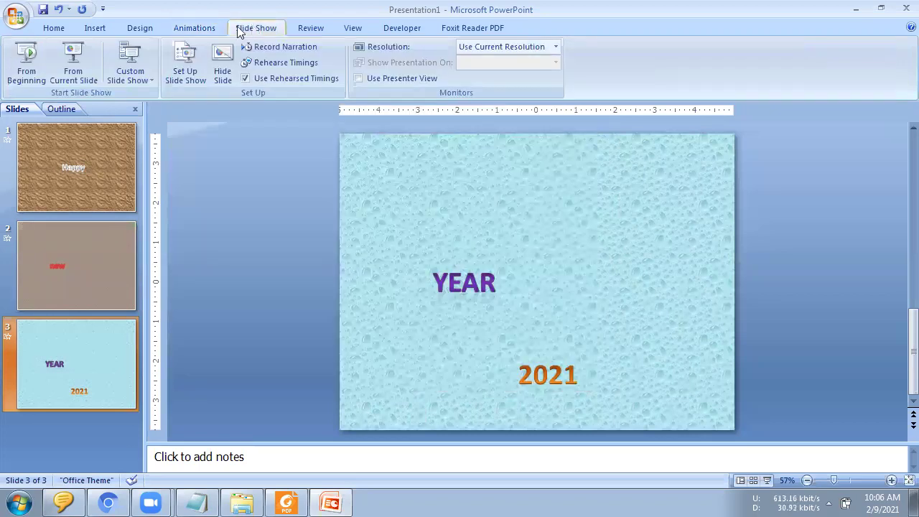
pyautogui.click(24, 62)
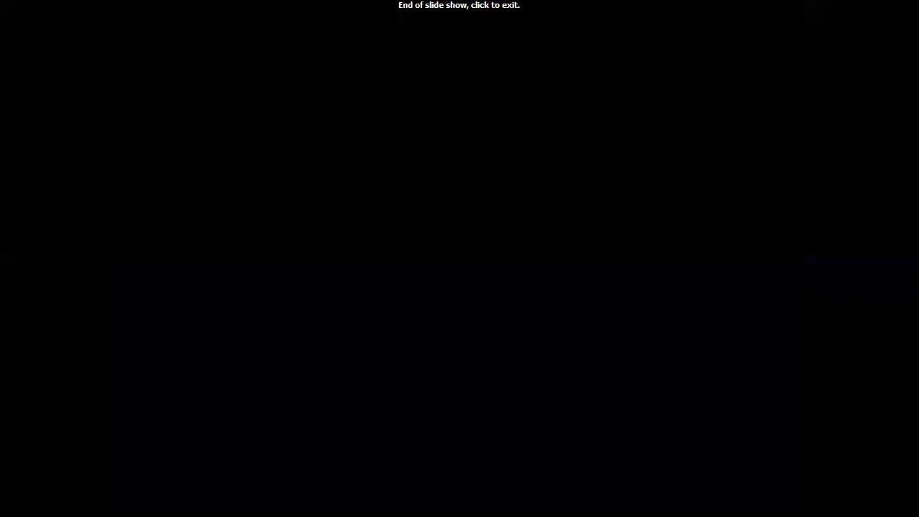
pyautogui.click(20, 63)
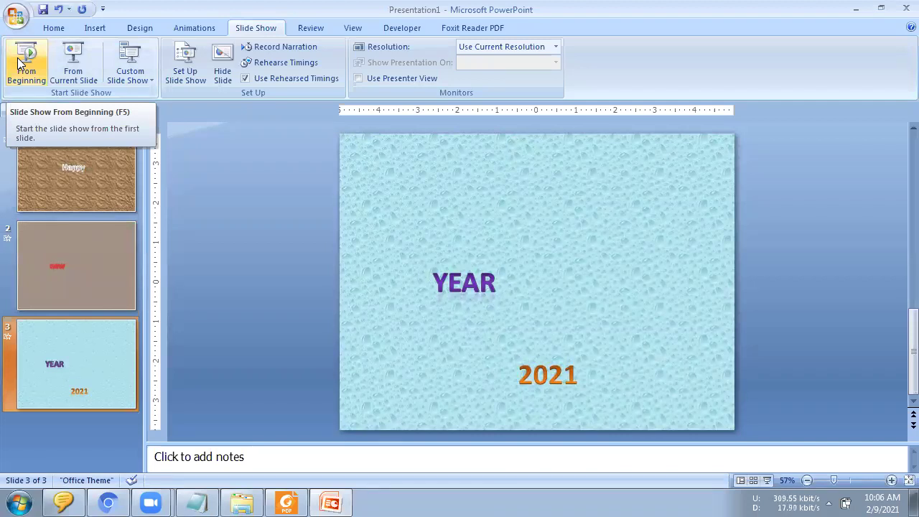
# Move the "Happy" WordArt on slide 1 from the middle to the upper left area of the slide.
pyautogui.click(68, 157)
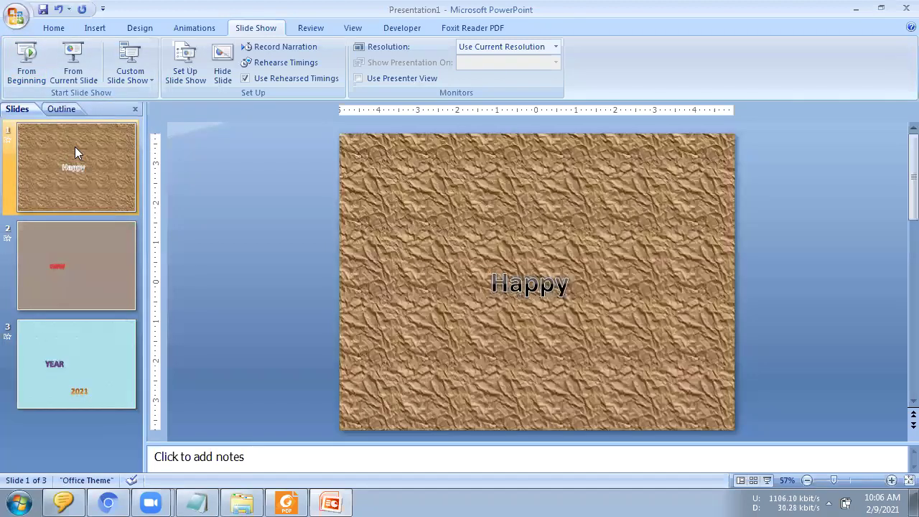
pyautogui.click(198, 27)
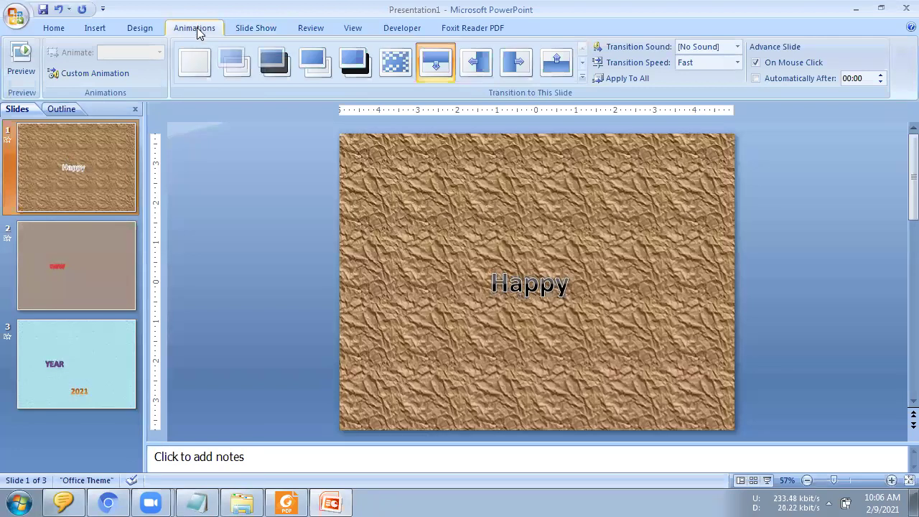
pyautogui.click(498, 282)
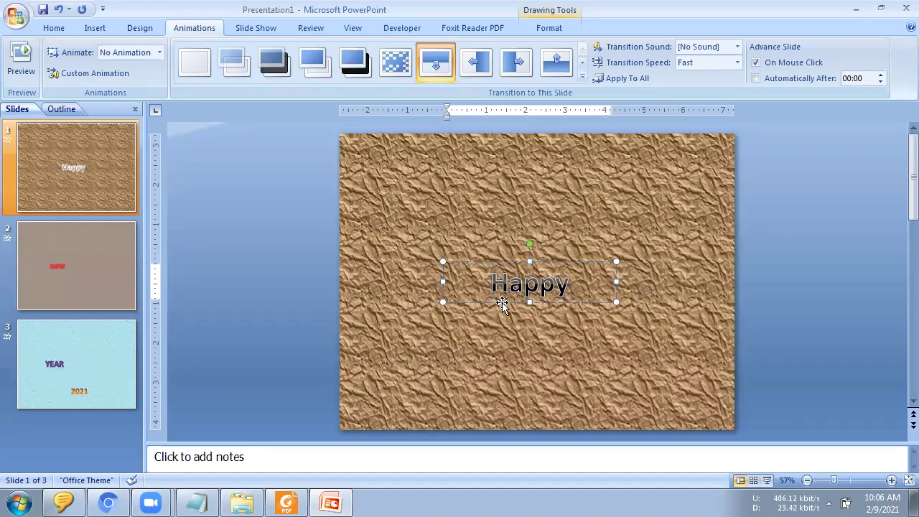
pyautogui.moveTo(511, 260); pyautogui.dragTo(431, 166)
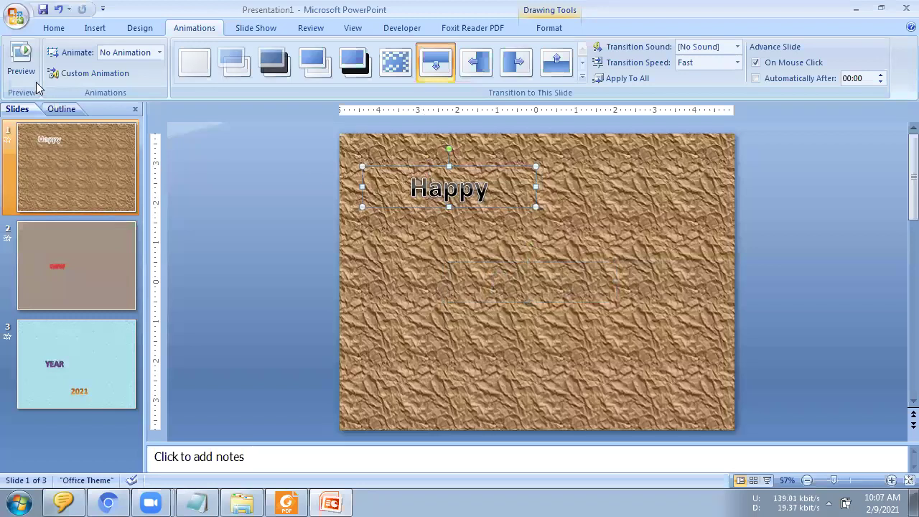
# Add the custom entrance effects Color Typewriter and Fly In to the "Happy" WordArt on slide 1.
pyautogui.click(159, 52)
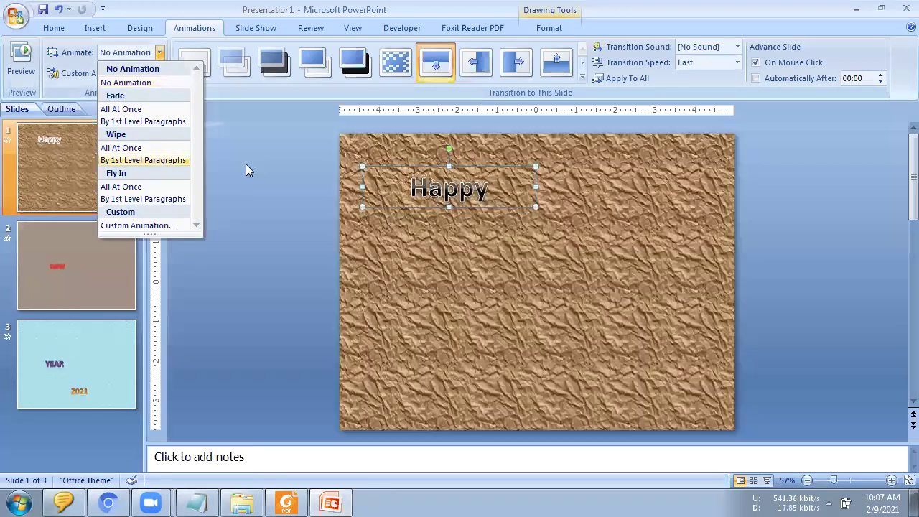
pyautogui.click(246, 165)
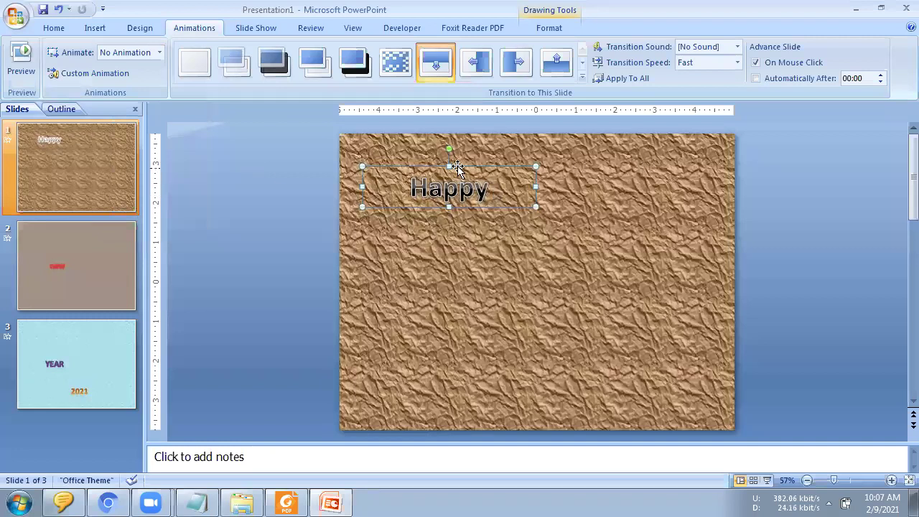
pyautogui.click(99, 74)
pyautogui.click(104, 75)
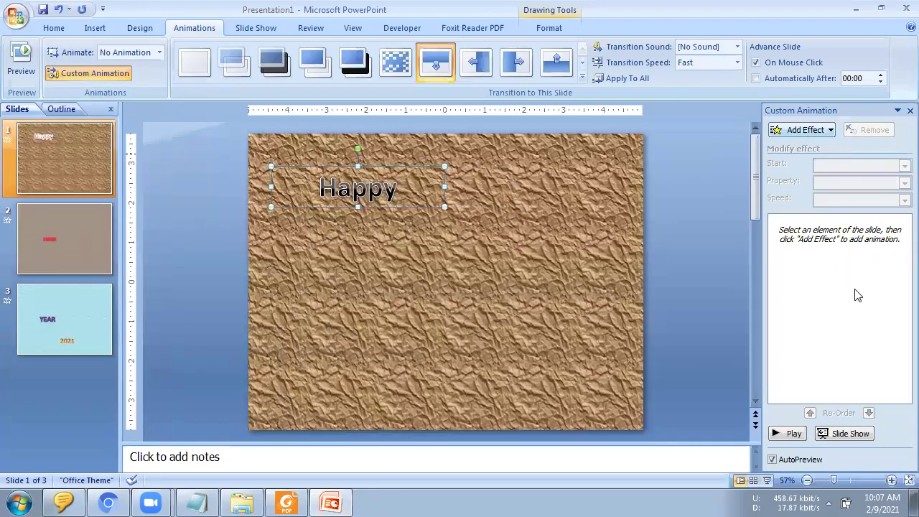
pyautogui.click(825, 130)
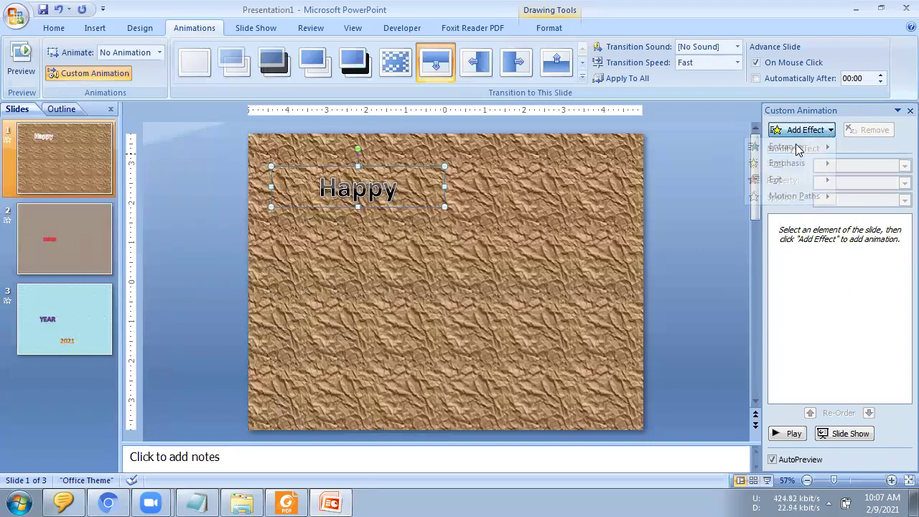
pyautogui.moveTo(797, 149)
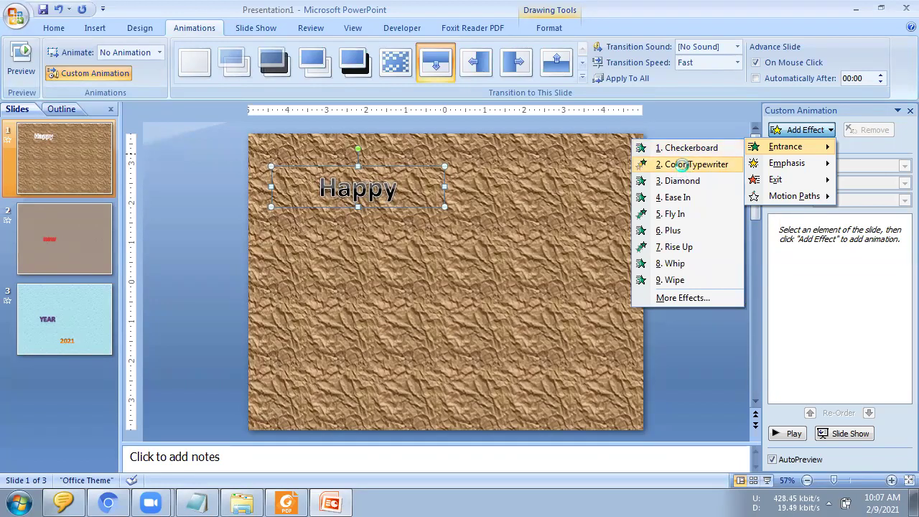
pyautogui.click(682, 166)
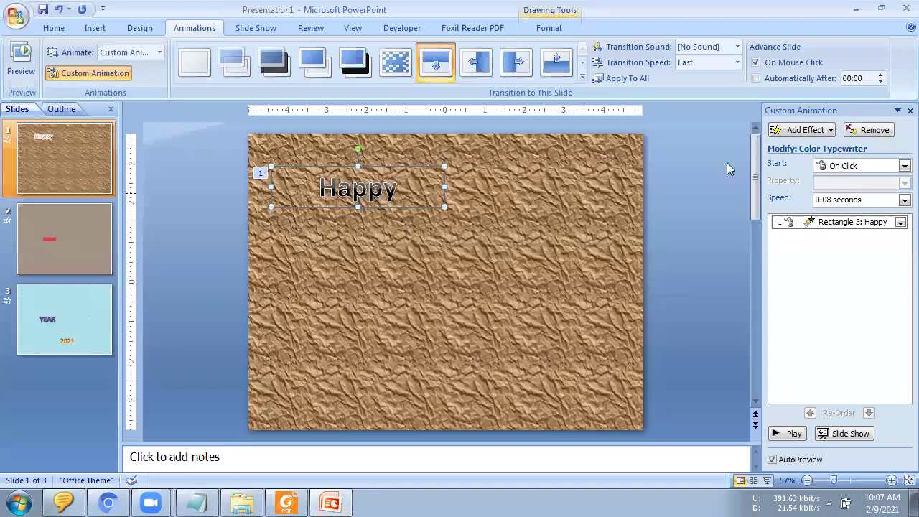
pyautogui.click(822, 134)
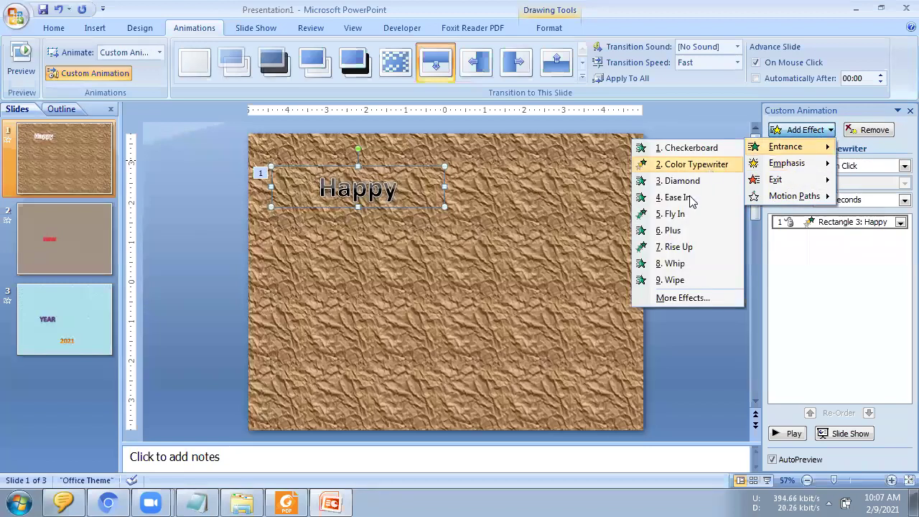
pyautogui.click(679, 214)
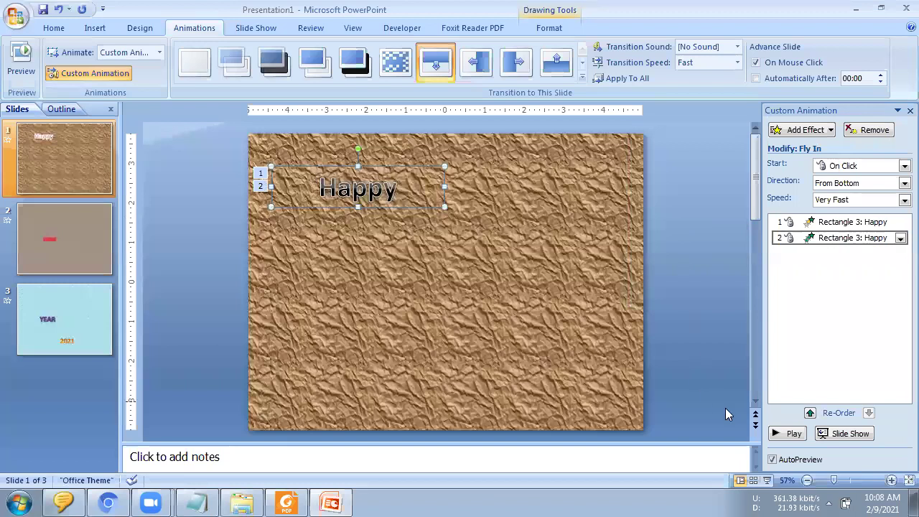
# Run the slide show from the beginning to check the effects on "Happy", and exit at slide 2.
pyautogui.click(248, 28)
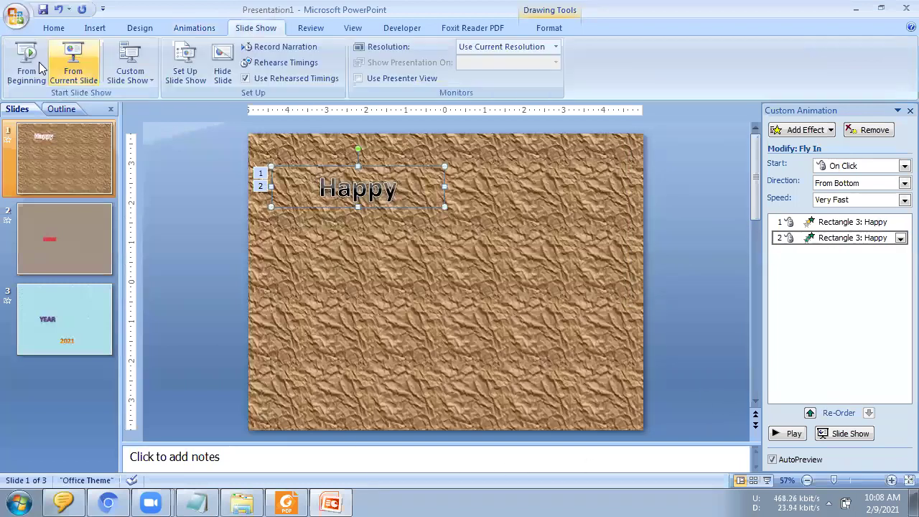
pyautogui.click(29, 61)
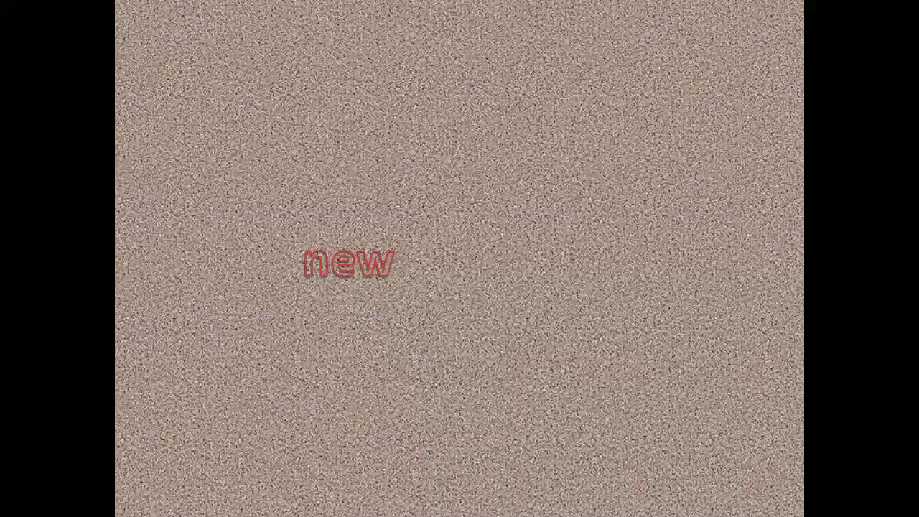
pyautogui.press('Escape')
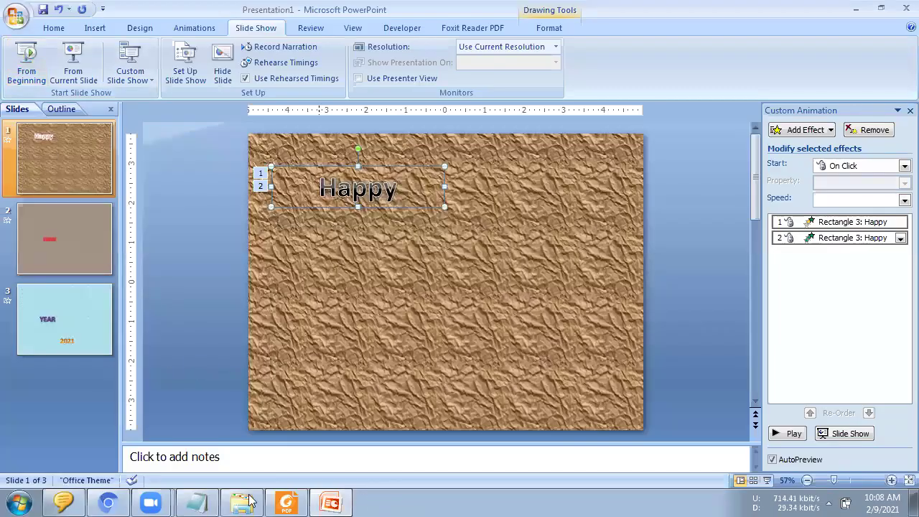
pyautogui.moveTo(158, 501)
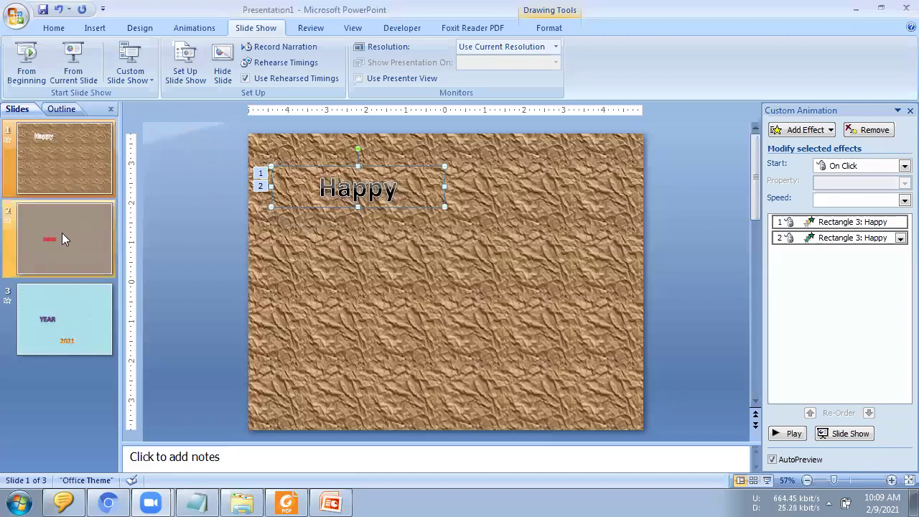
# Copy the red "new" WordArt from slide 2 onto slide 1 and place it below and right of "Happy".
pyautogui.click(62, 237)
pyautogui.click(383, 274)
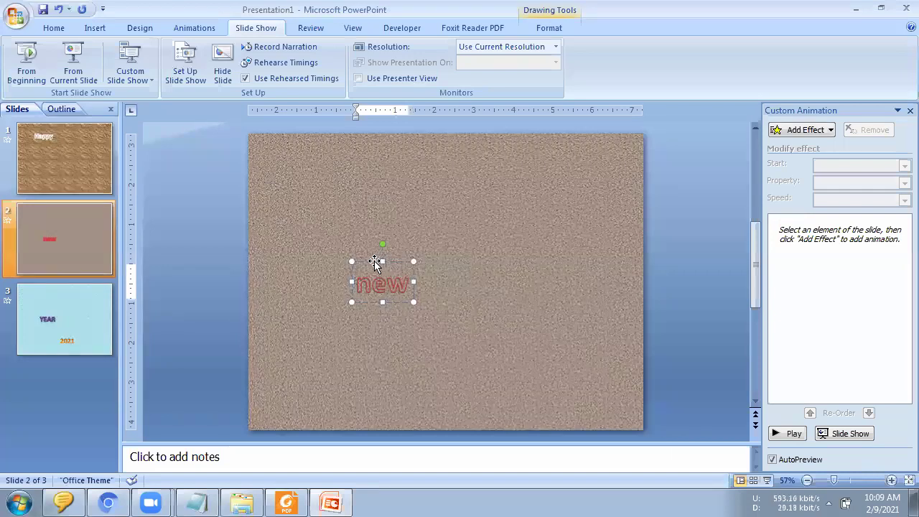
pyautogui.rightClick(376, 262)
pyautogui.click(408, 285)
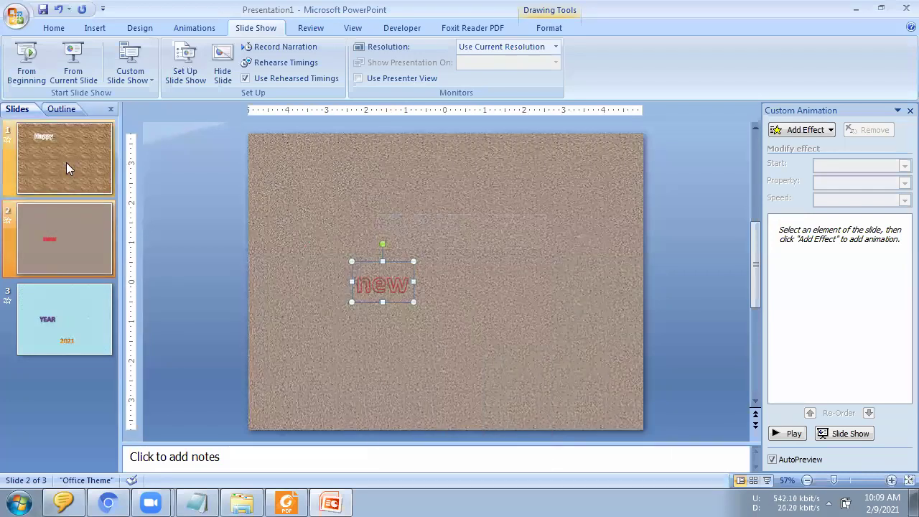
pyautogui.click(66, 162)
pyautogui.rightClick(461, 213)
pyautogui.click(495, 247)
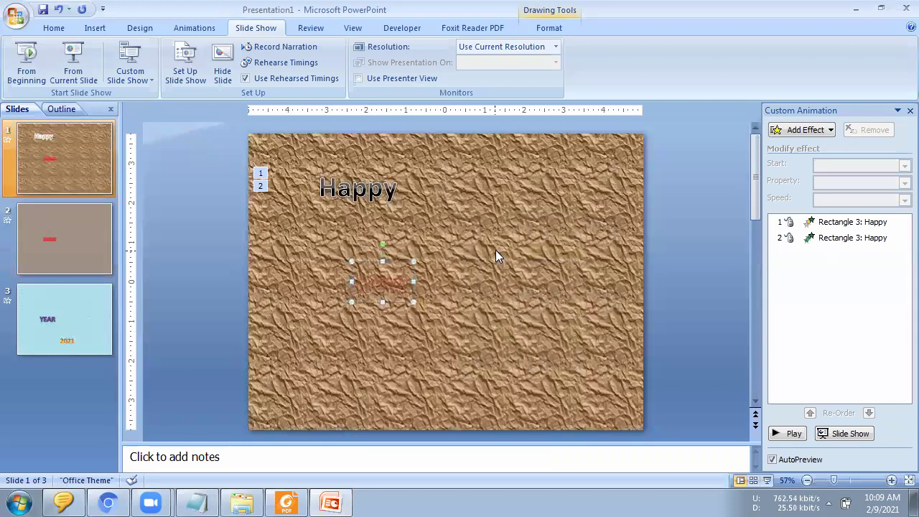
pyautogui.moveTo(391, 261); pyautogui.dragTo(461, 208)
# Select the copied word "new" on slide 1 and insert it as WordArt in the purple style.
pyautogui.click(95, 28)
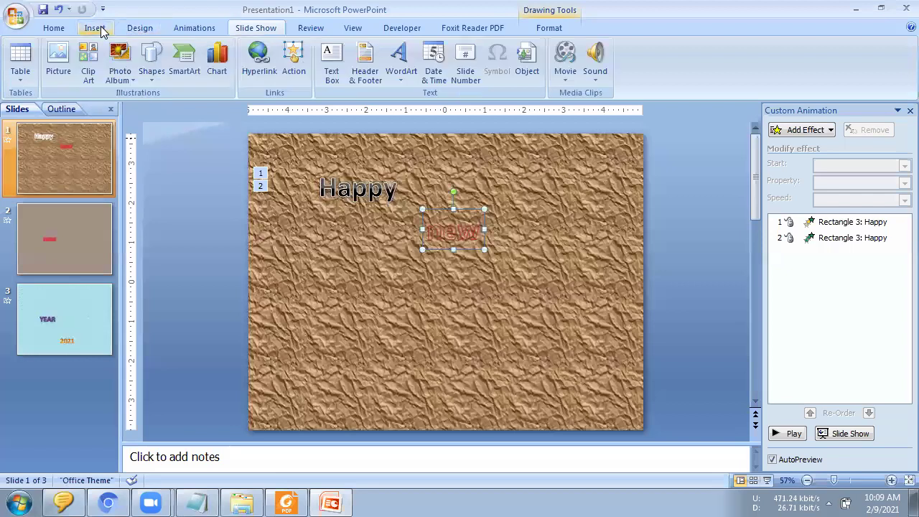
pyautogui.click(463, 231)
pyautogui.doubleClick(463, 231)
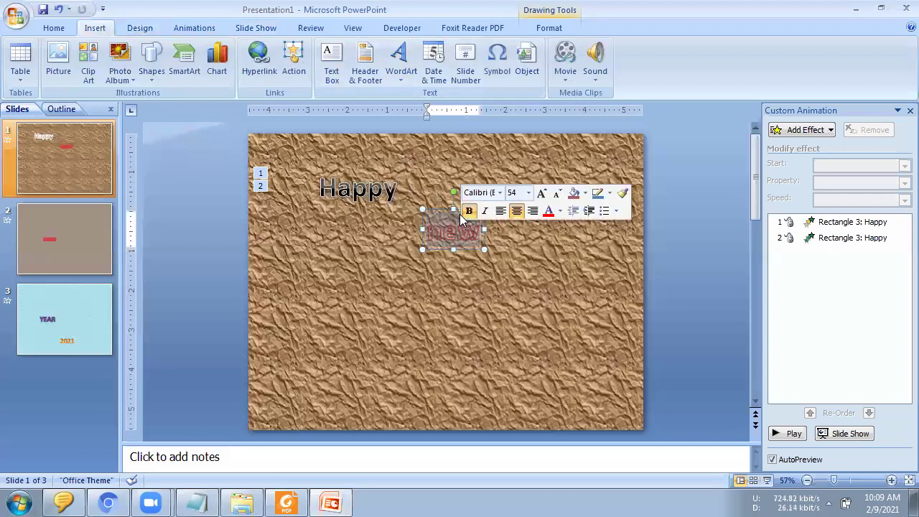
pyautogui.click(402, 75)
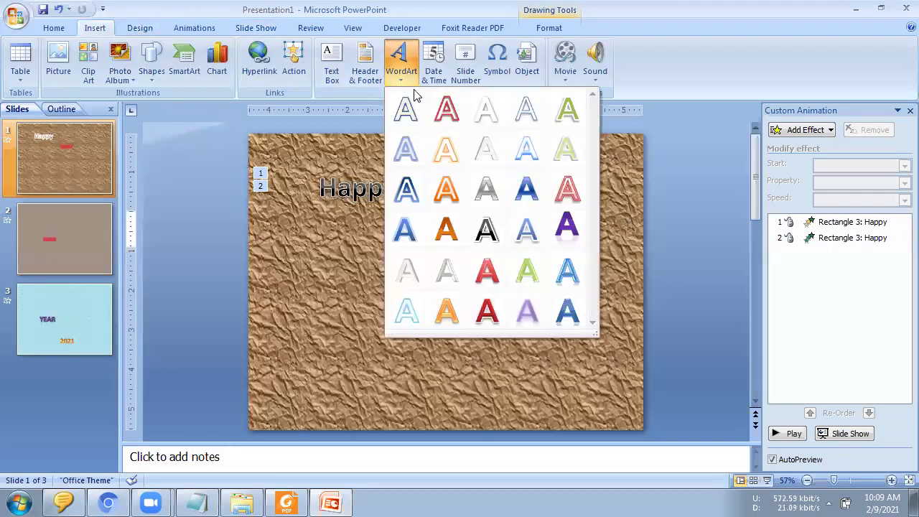
pyautogui.click(560, 224)
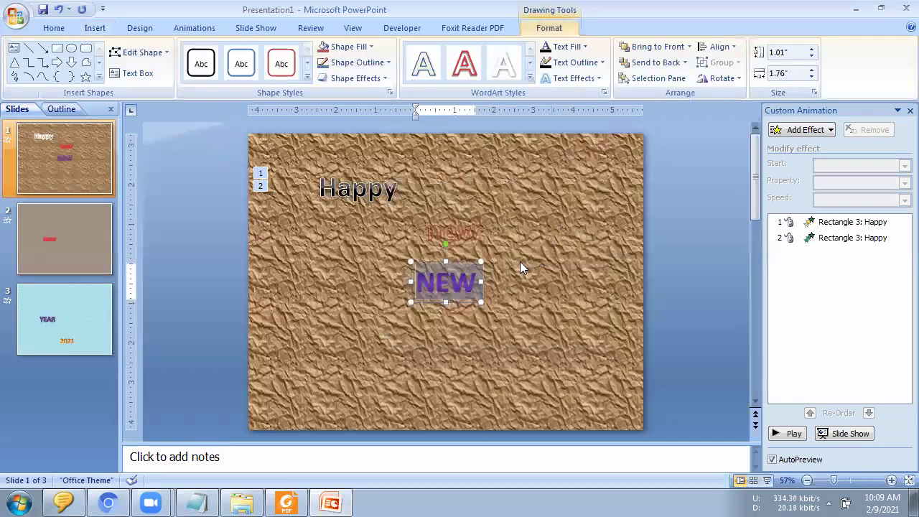
# Delete the red "new" from slide 1 and move the purple "NEW" WordArt into its place.
pyautogui.click(463, 232)
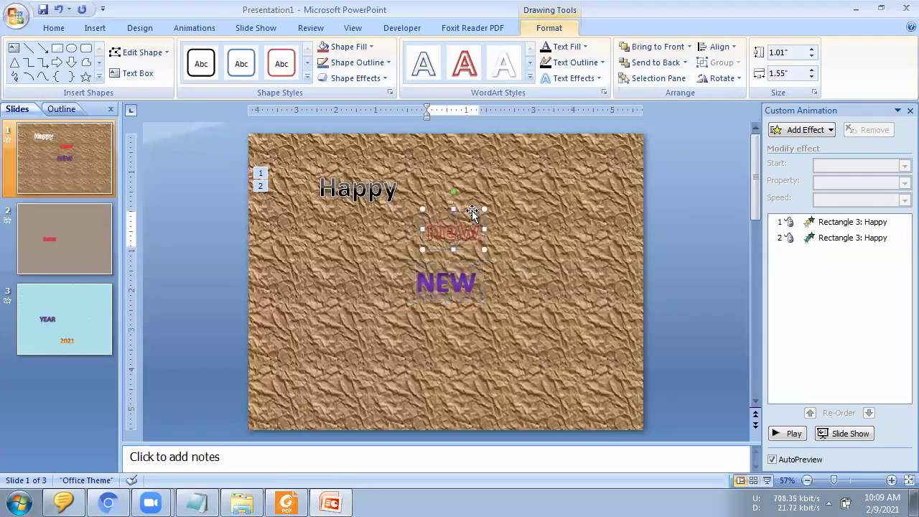
pyautogui.click(453, 259)
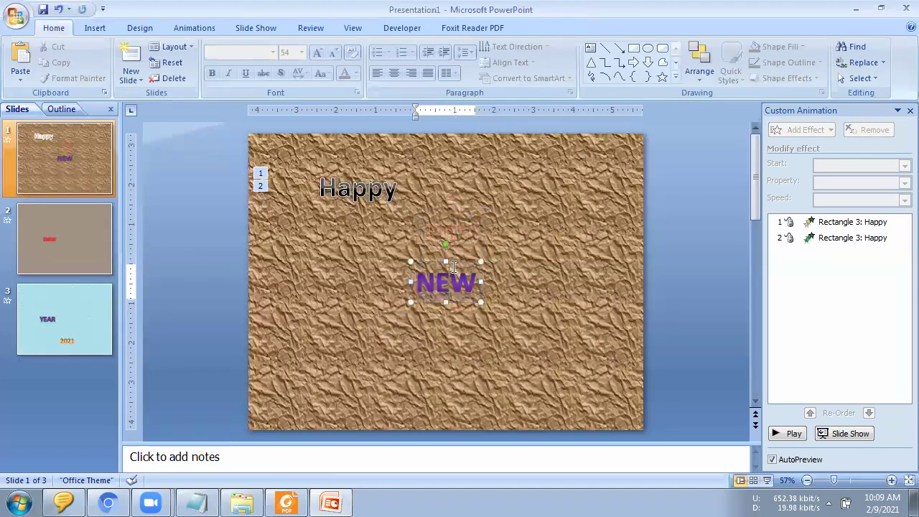
pyautogui.click(457, 259)
pyautogui.moveTo(458, 257); pyautogui.dragTo(468, 208)
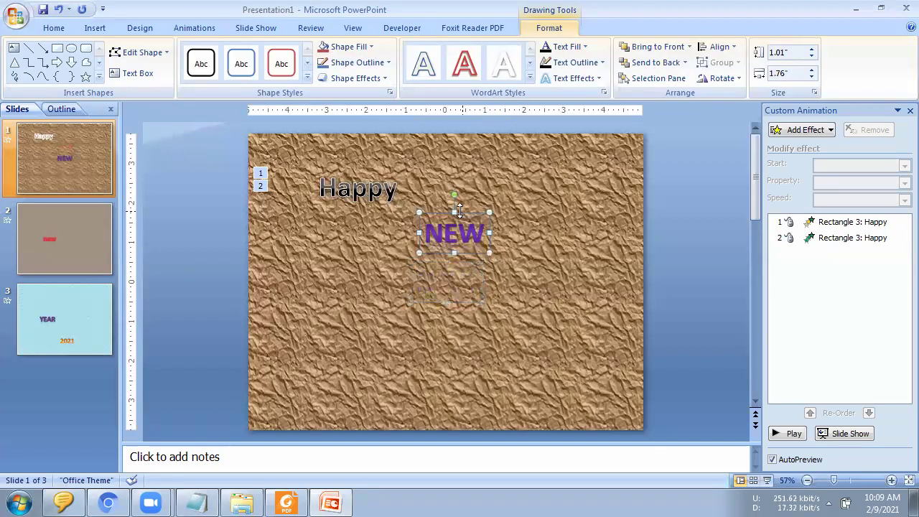
# Insert WordArt reading "YEAR" on slide 1 in the dark blue style from the gallery's last row.
pyautogui.click(96, 27)
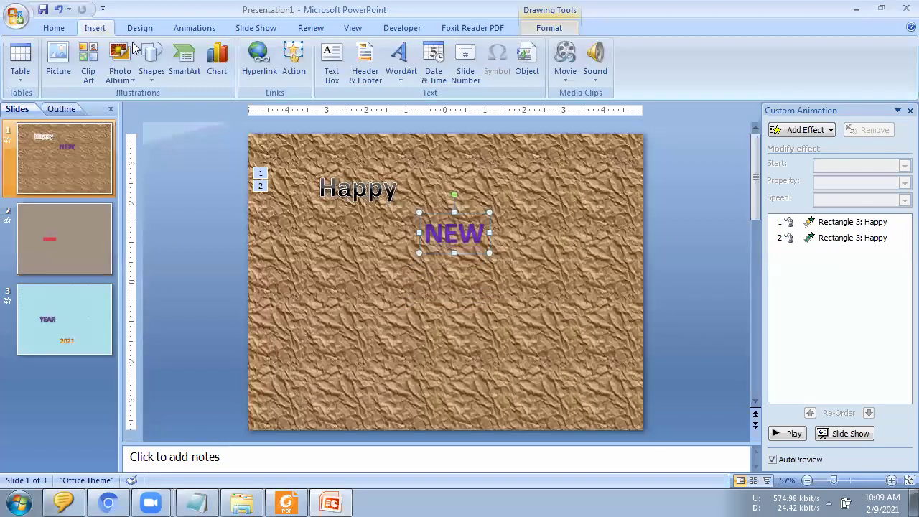
pyautogui.click(407, 78)
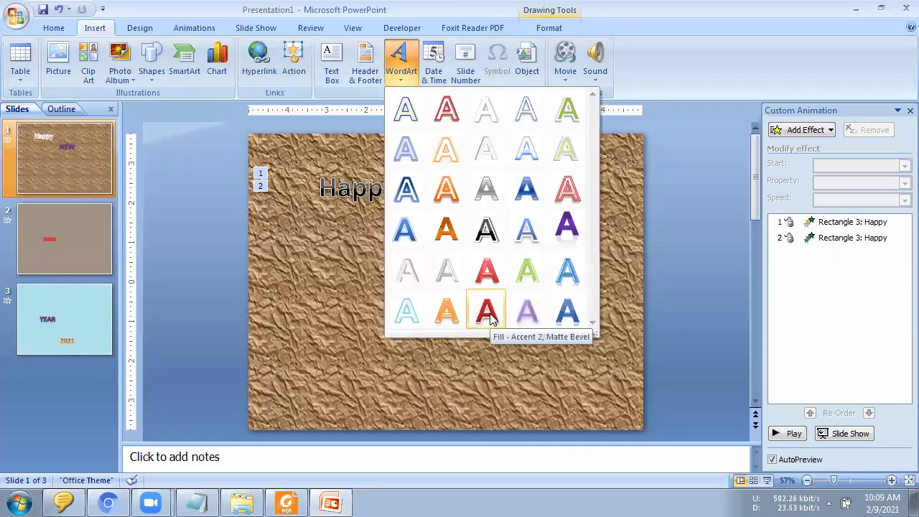
pyautogui.click(567, 310)
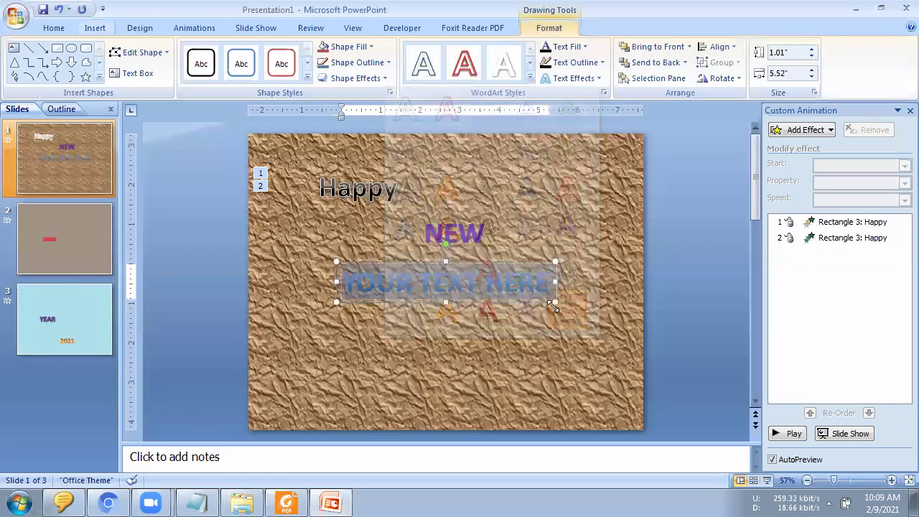
pyautogui.write('YEAR')
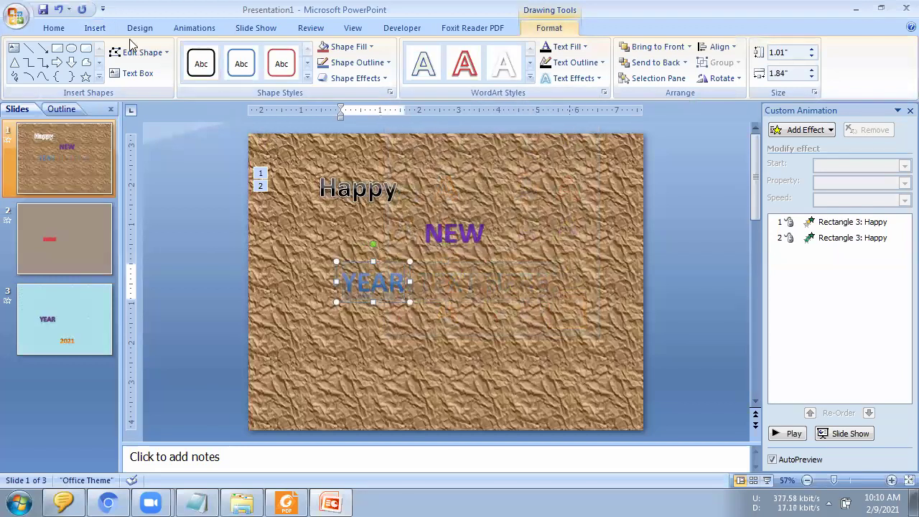
pyautogui.click(310, 307)
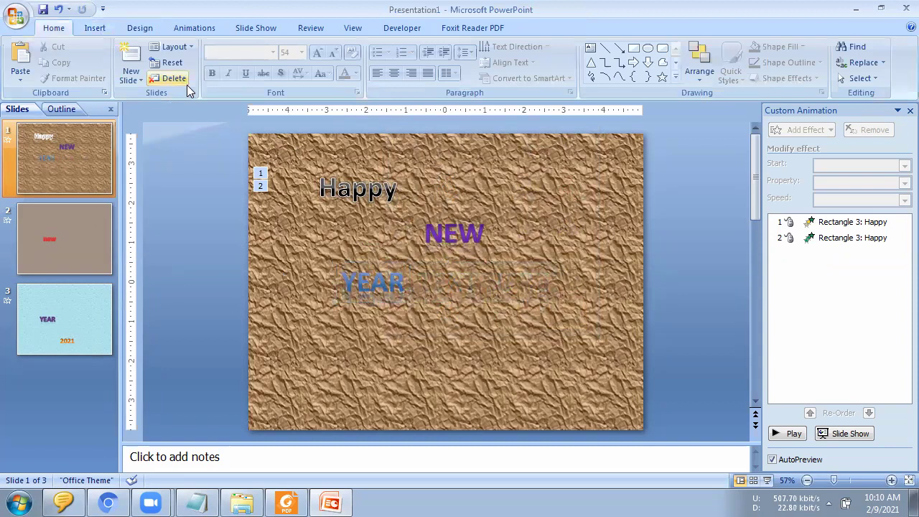
# Insert WordArt reading "2021" on slide 1 in the purple reflected style and place it below and to the right of "YEAR".
pyautogui.click(105, 27)
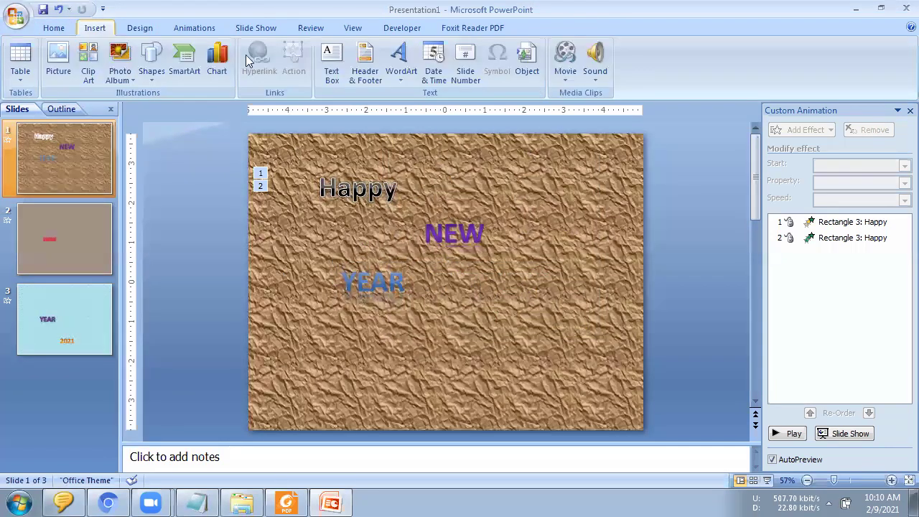
pyautogui.click(401, 64)
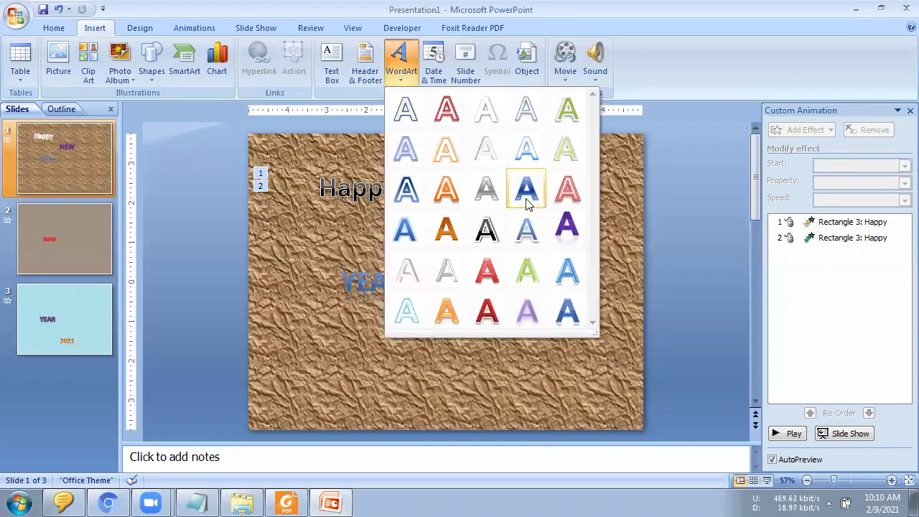
pyautogui.click(567, 225)
pyautogui.write('202')
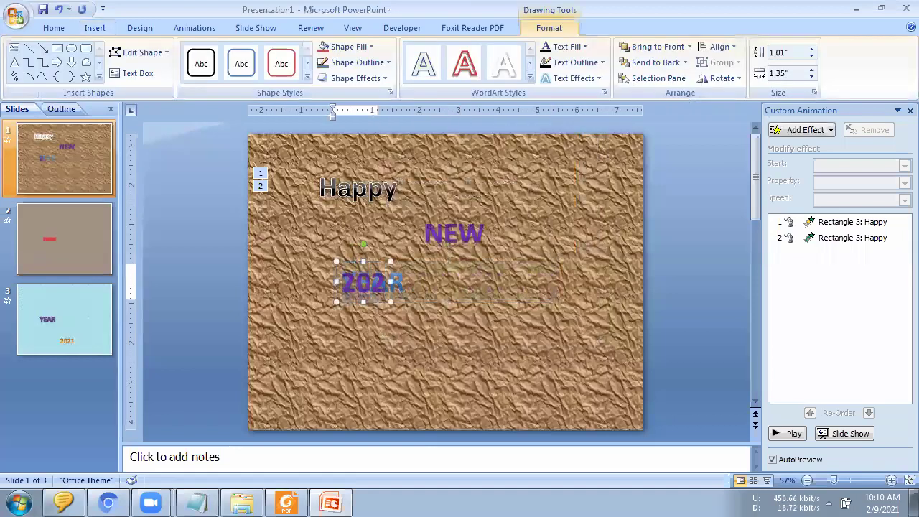
pyautogui.write('1')
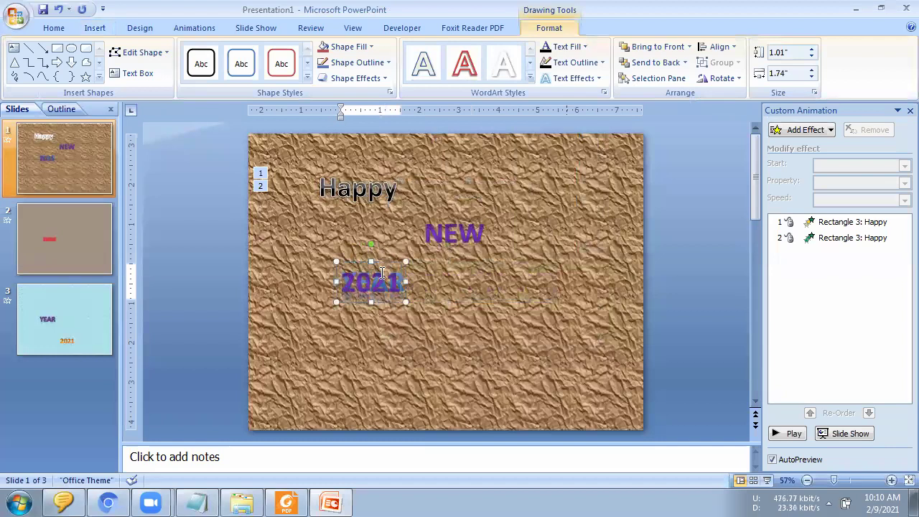
pyautogui.moveTo(385, 263); pyautogui.dragTo(540, 319)
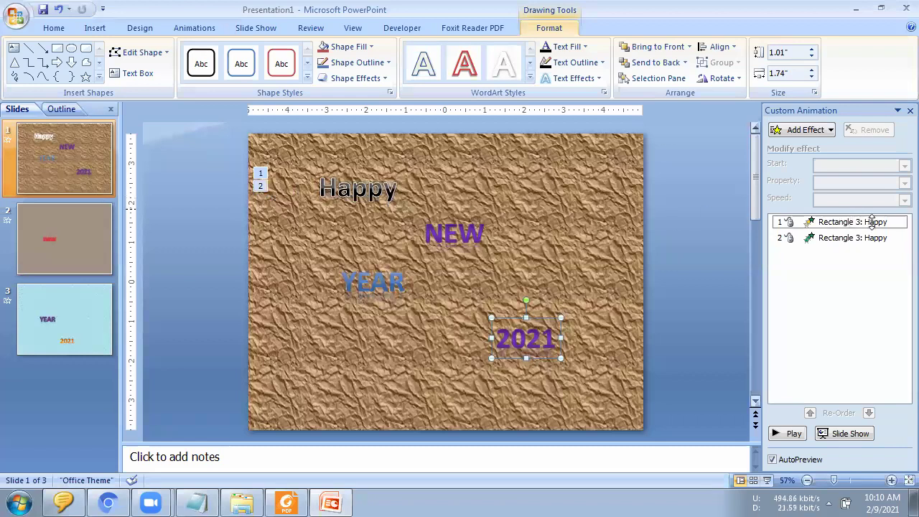
# Add the Plus entrance effect to the "NEW" WordArt on slide 1.
pyautogui.click(460, 233)
pyautogui.click(463, 209)
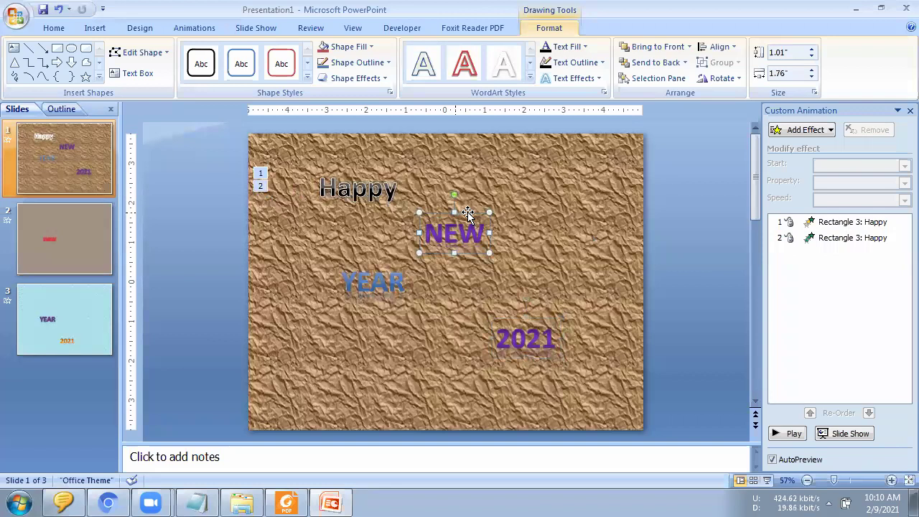
pyautogui.click(193, 28)
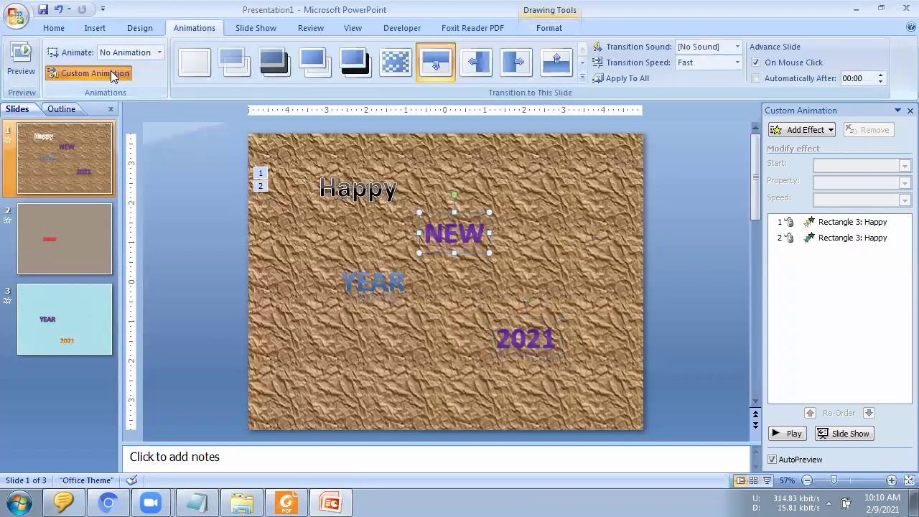
pyautogui.click(831, 129)
pyautogui.moveTo(811, 154)
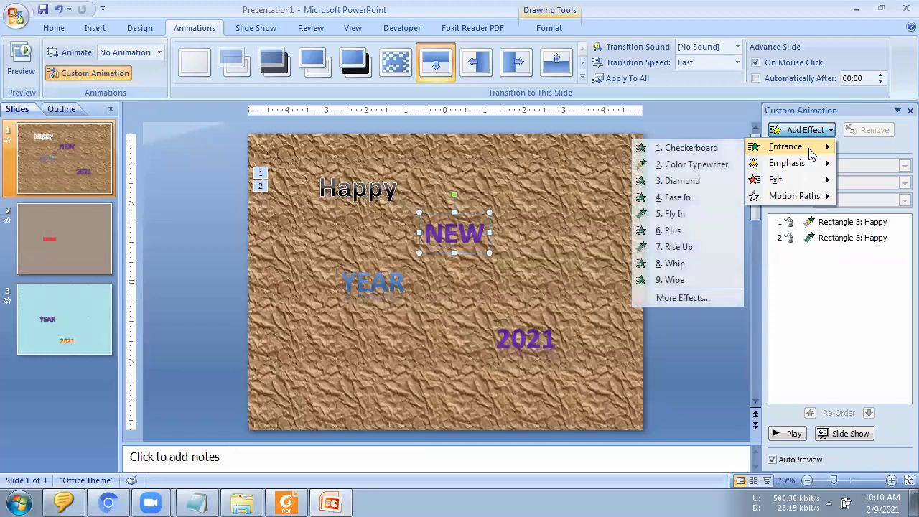
pyautogui.click(684, 231)
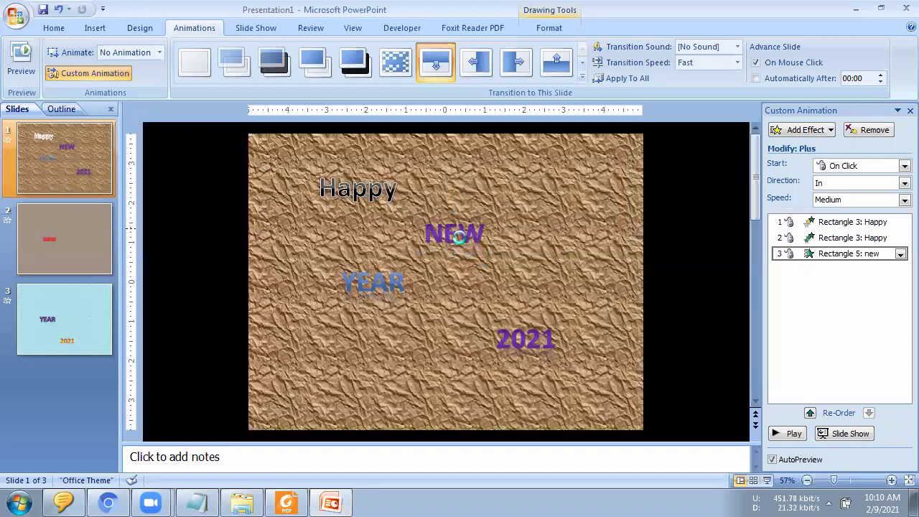
# Add the Grow/Shrink emphasis effect to the "YEAR" WordArt.
pyautogui.click(374, 291)
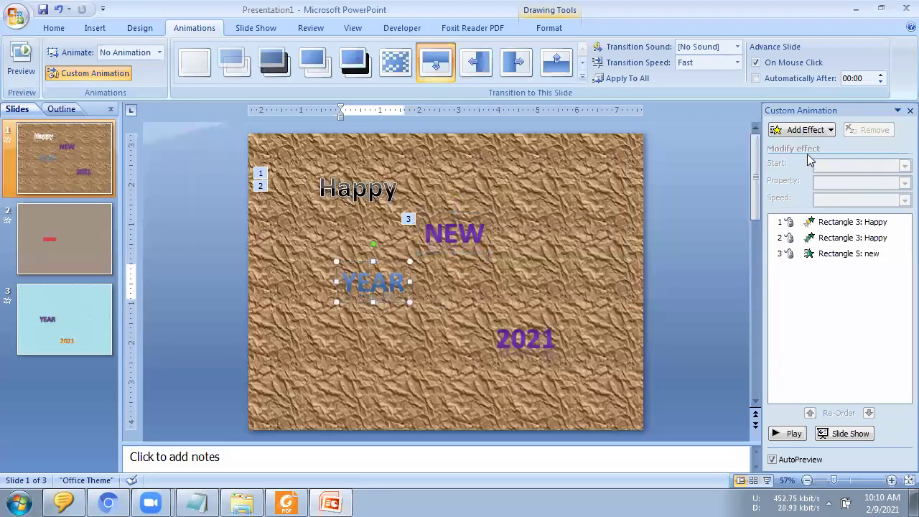
pyautogui.click(811, 131)
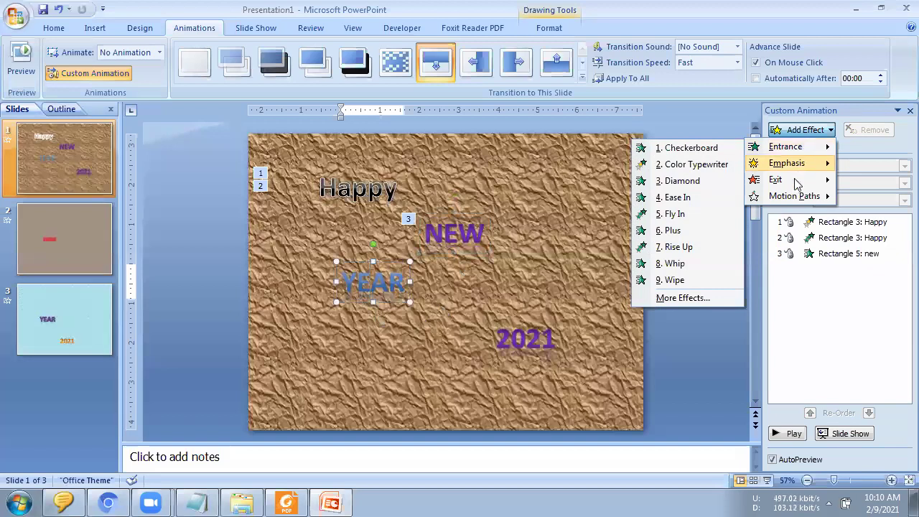
pyautogui.moveTo(795, 184)
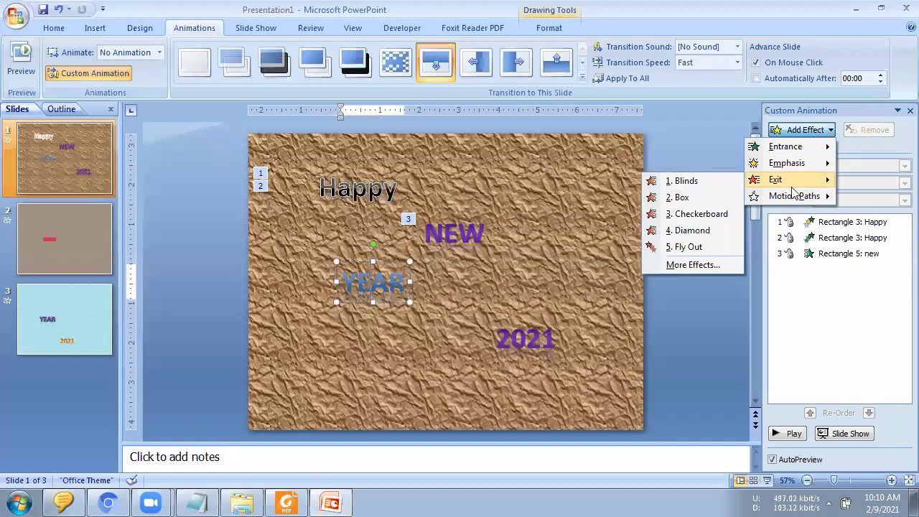
pyautogui.moveTo(786, 167)
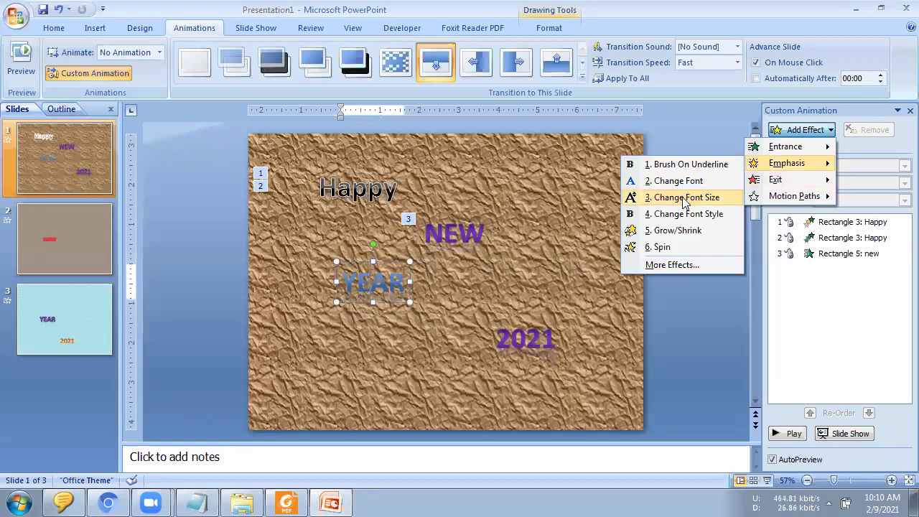
pyautogui.click(684, 230)
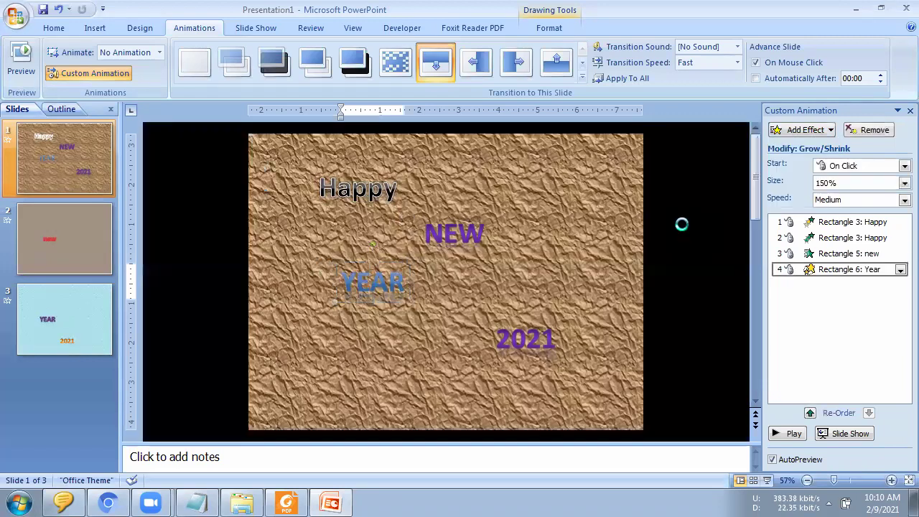
# Add the Spin emphasis effect to the "2021" WordArt.
pyautogui.click(538, 340)
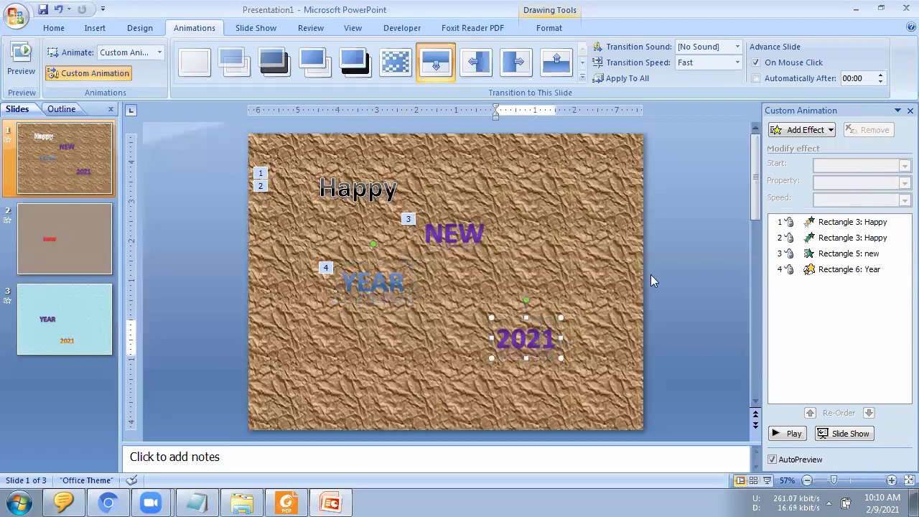
pyautogui.click(804, 130)
pyautogui.moveTo(784, 165)
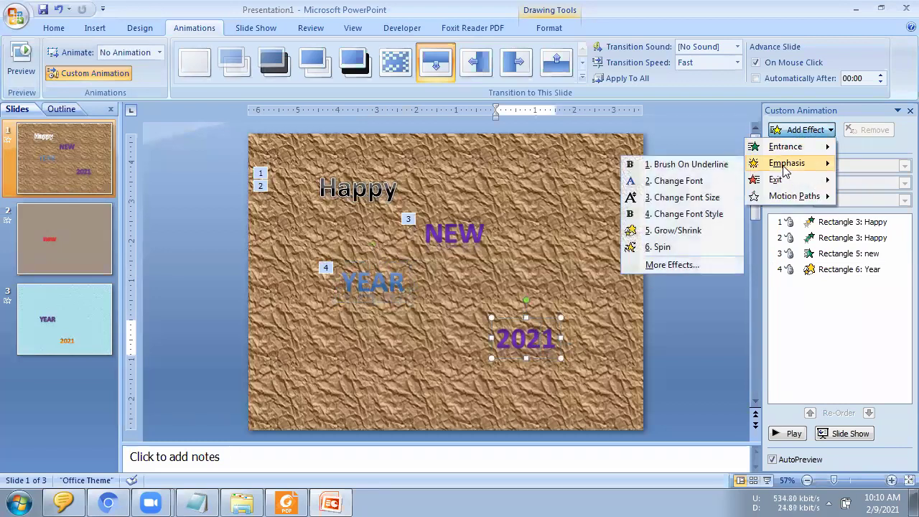
pyautogui.click(661, 247)
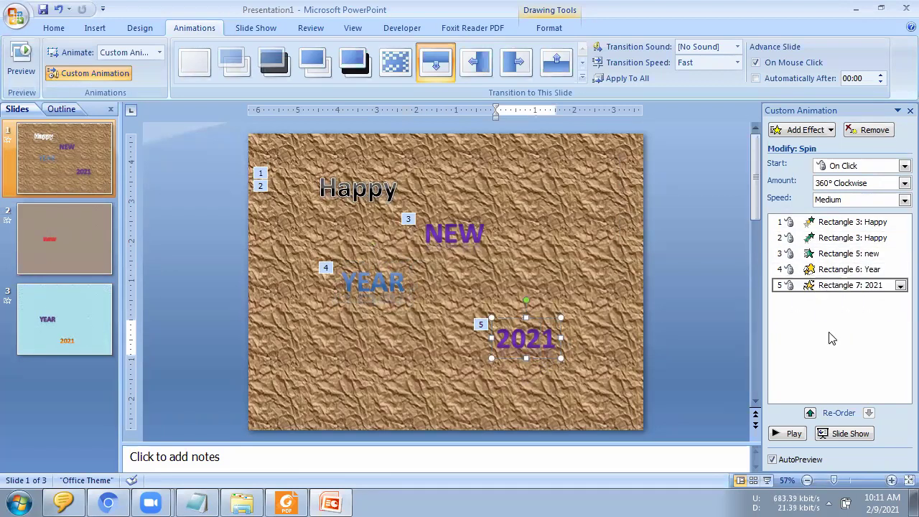
# Play the slide show from the beginning to check the animations on the greeting slide.
pyautogui.click(244, 29)
pyautogui.click(22, 56)
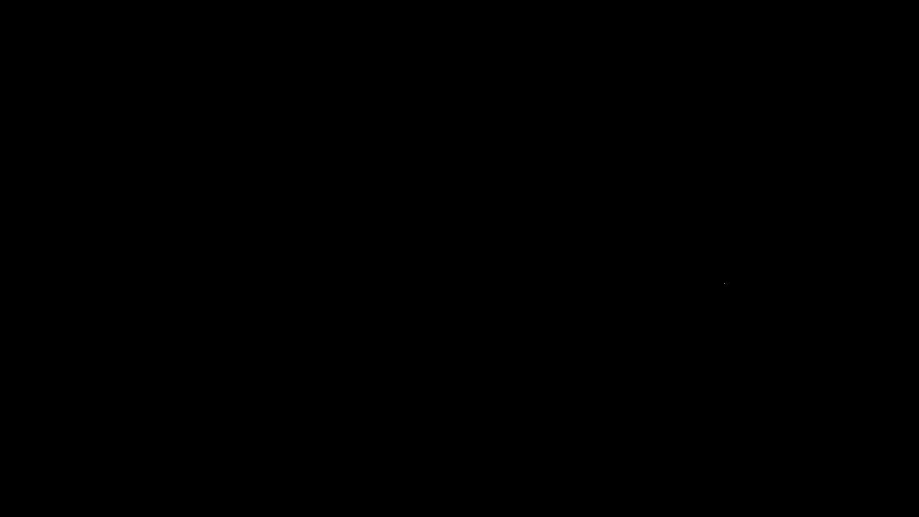
# Delete the red "new" WordArt from slide 2 and move the emptied slide to the front of the presentation.
pyautogui.click(381, 246)
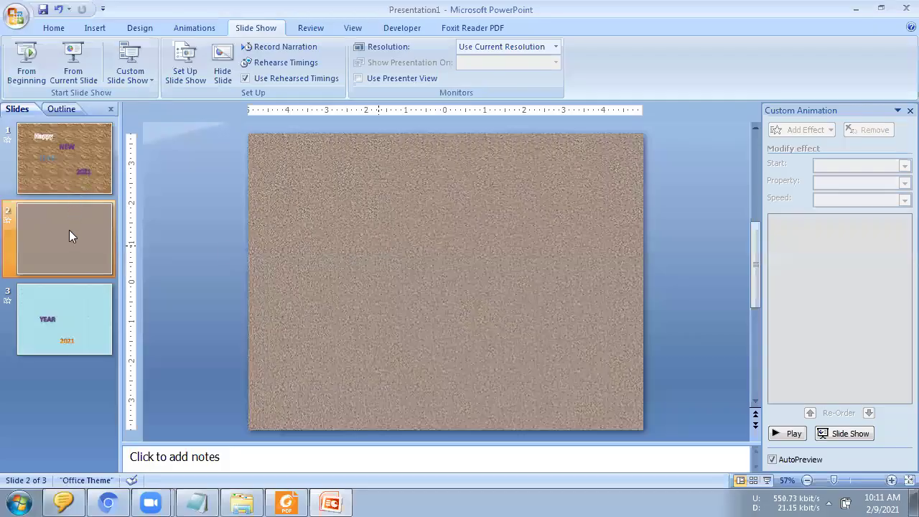
pyautogui.moveTo(64, 149); pyautogui.dragTo(63, 145)
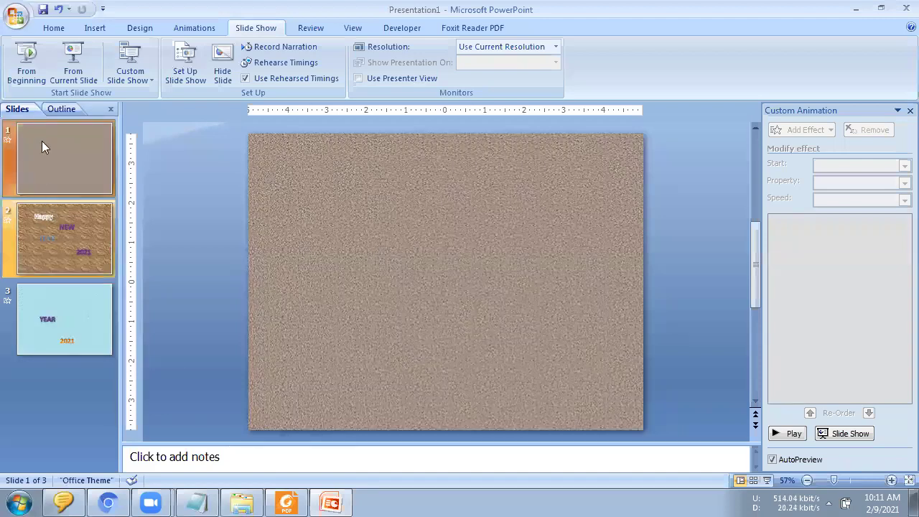
pyautogui.click(51, 163)
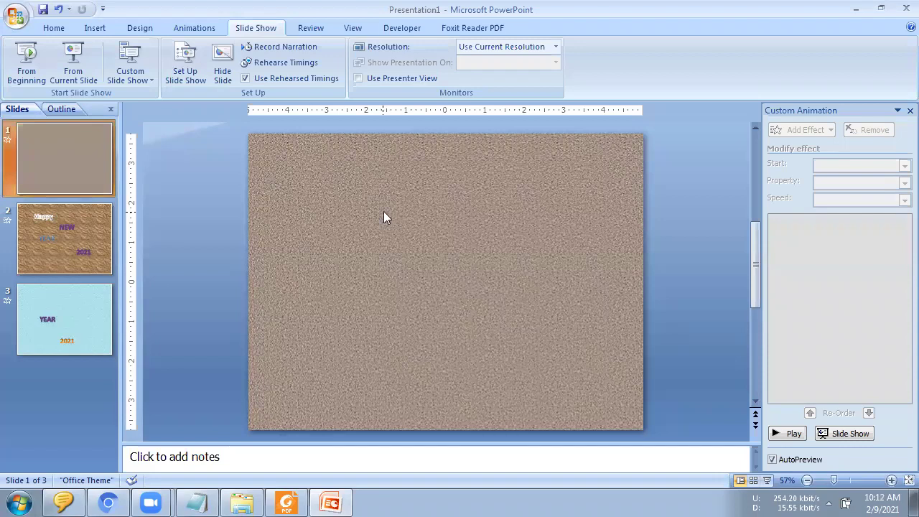
# Search the clip art for "car" and insert the green car and the racing car on the right side of slide 1.
pyautogui.click(97, 29)
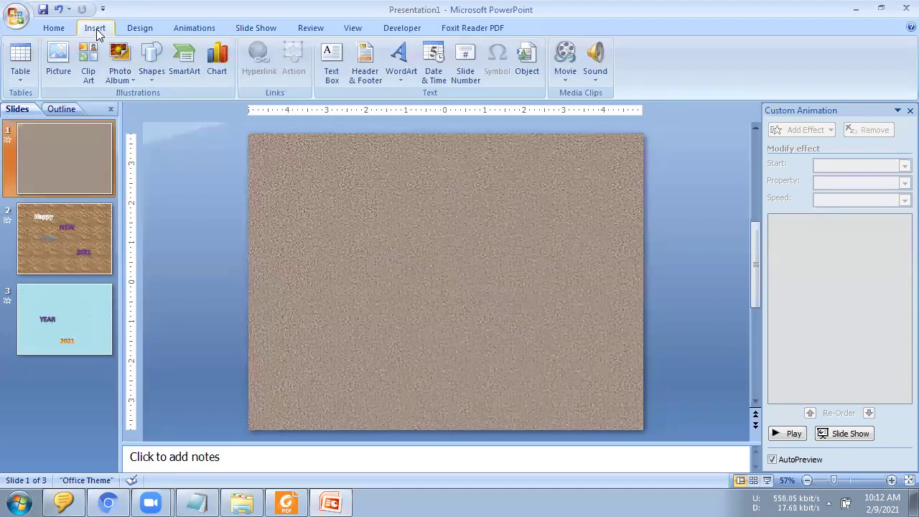
pyautogui.click(88, 72)
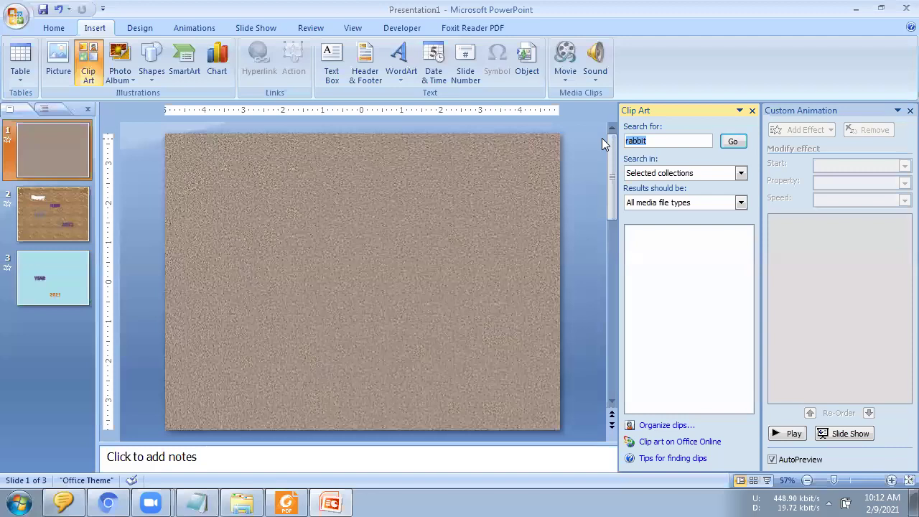
pyautogui.write('car')
pyautogui.click(732, 141)
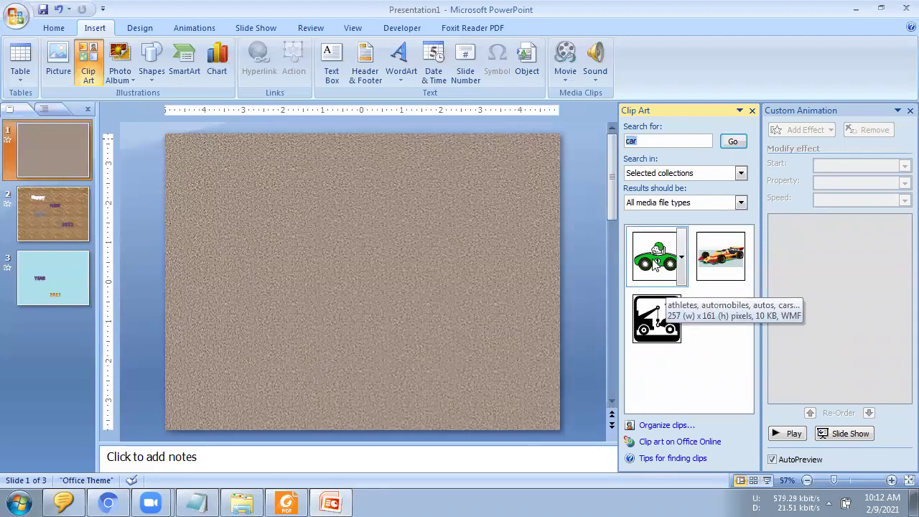
pyautogui.moveTo(491, 293); pyautogui.dragTo(491, 293)
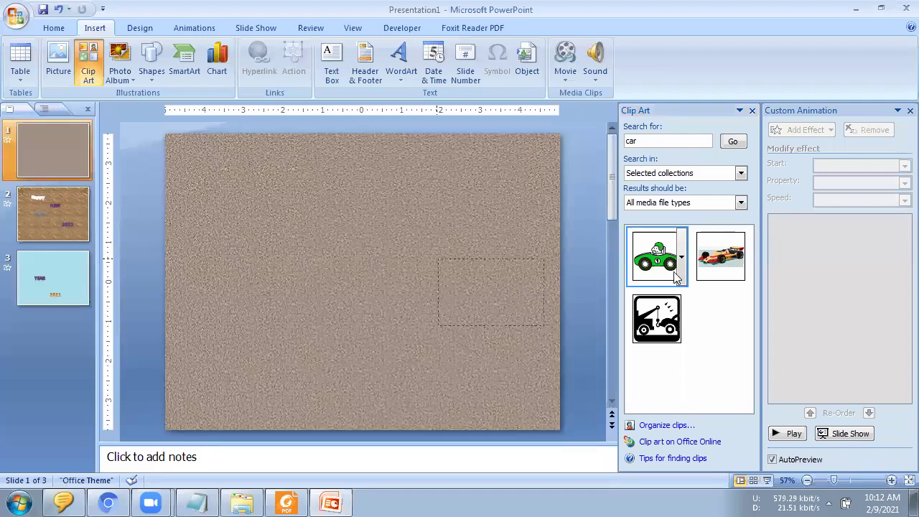
pyautogui.moveTo(693, 262); pyautogui.dragTo(489, 219)
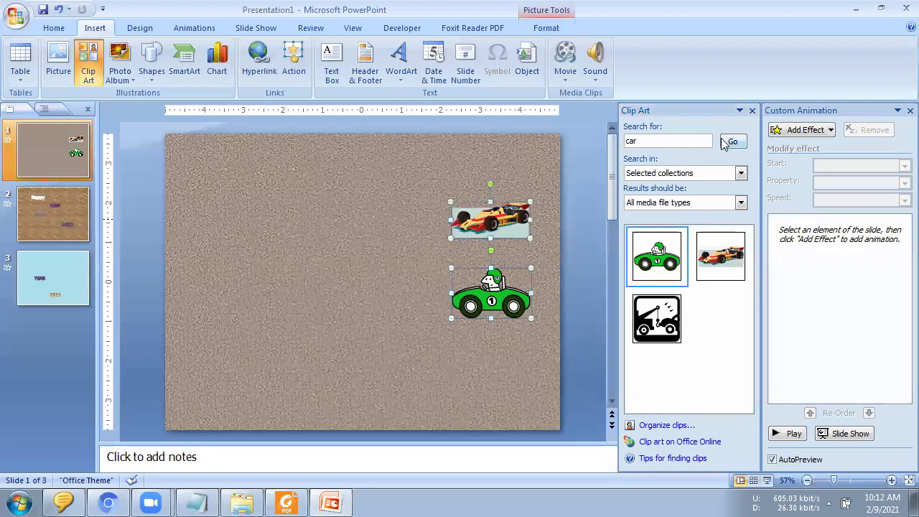
pyautogui.click(751, 110)
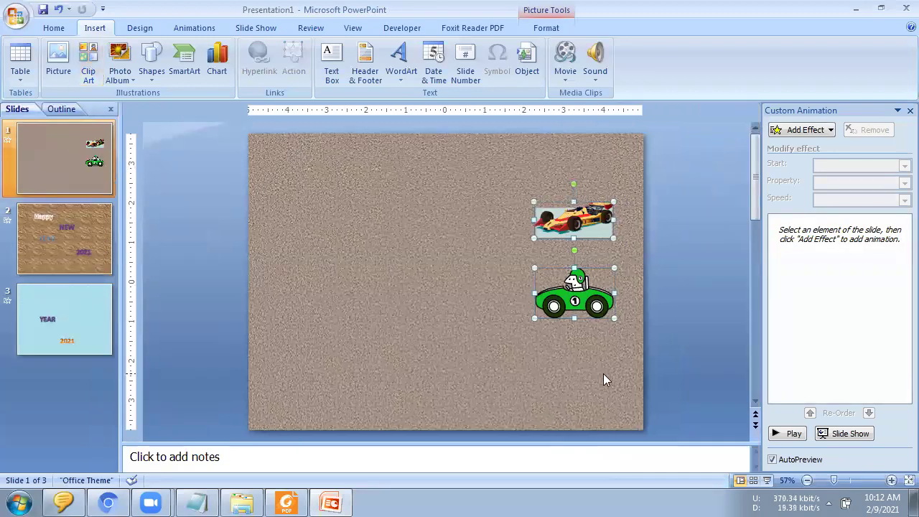
# Move both car pictures down together to the slide's lower right area, with the green car near the corner.
pyautogui.moveTo(586, 296); pyautogui.dragTo(599, 382)
pyautogui.click(486, 311)
pyautogui.click(586, 391)
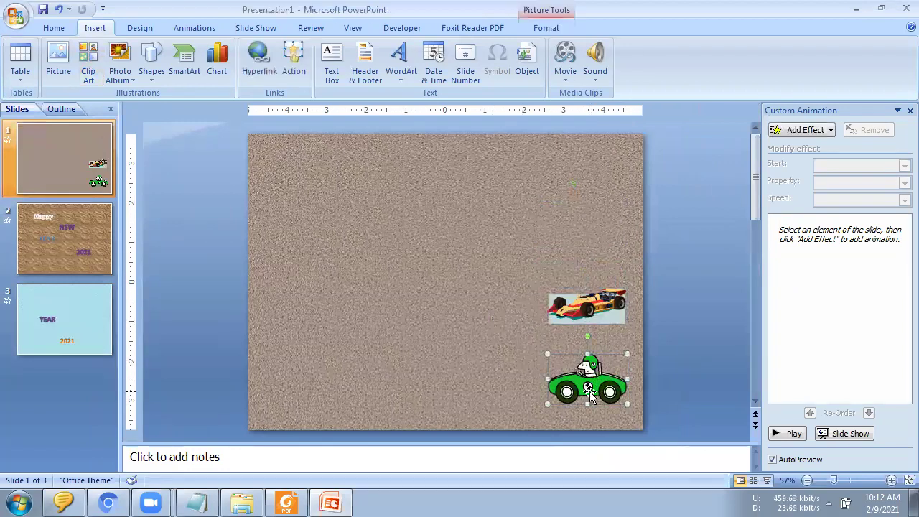
# Duplicate the green car and place the copy in the upper left area of the slide.
pyautogui.rightClick(587, 388)
pyautogui.click(621, 217)
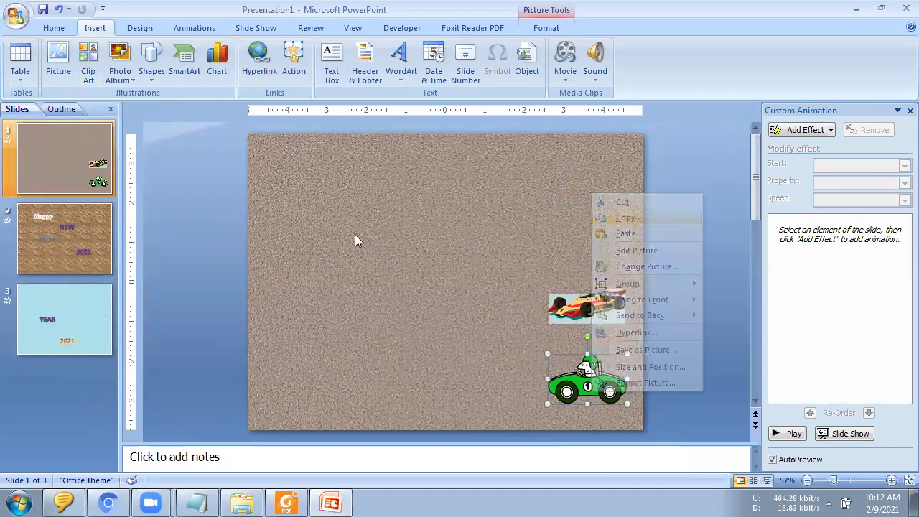
pyautogui.rightClick(369, 279)
pyautogui.click(375, 265)
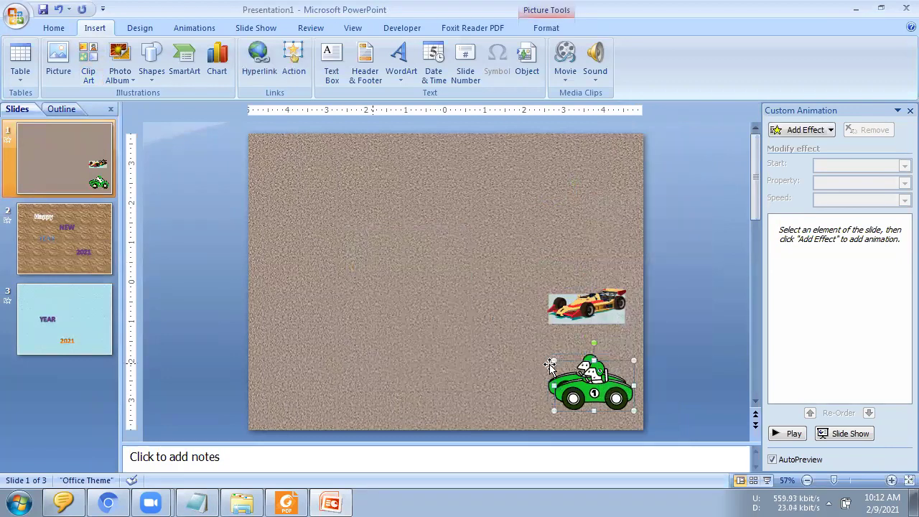
pyautogui.moveTo(583, 380); pyautogui.dragTo(341, 226)
# Delete the racing car picture and move the copied green car to the slide's upper right corner.
pyautogui.click(583, 309)
pyautogui.press('Delete')
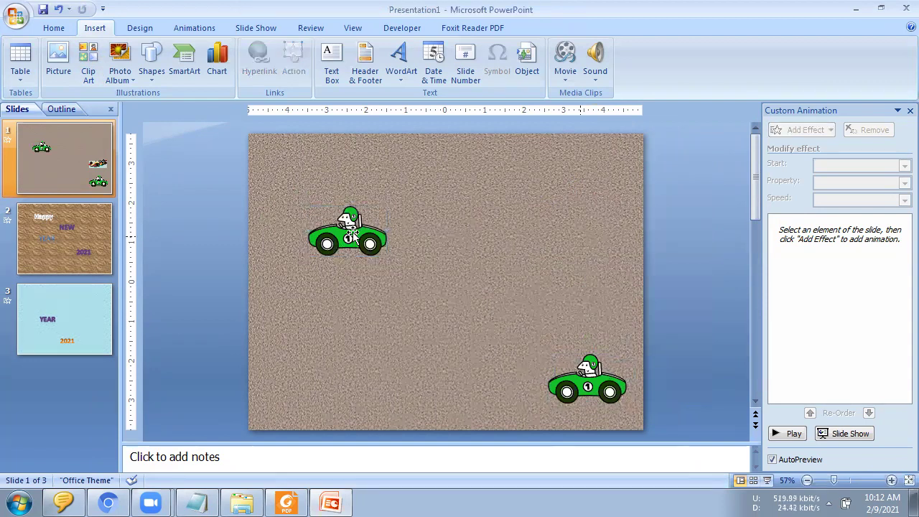
pyautogui.click(351, 233)
pyautogui.rightClick(353, 234)
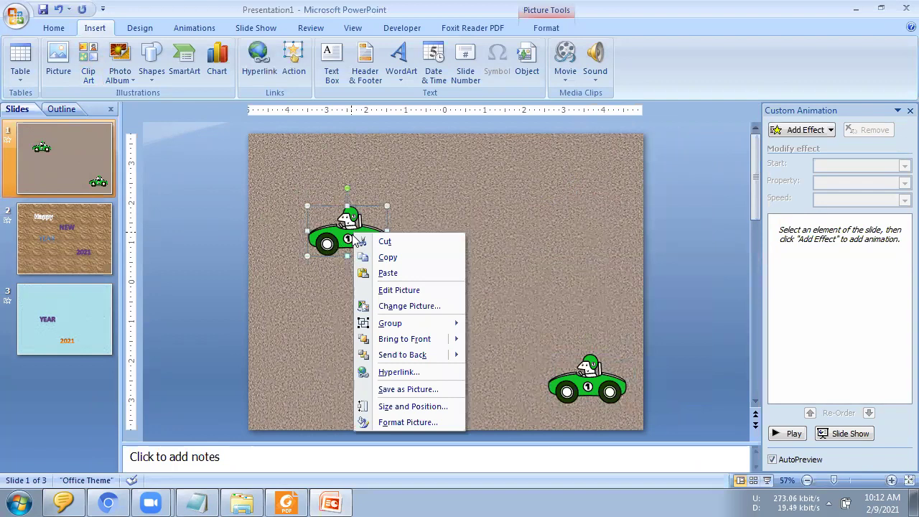
pyautogui.click(394, 197)
pyautogui.moveTo(357, 222); pyautogui.dragTo(605, 170)
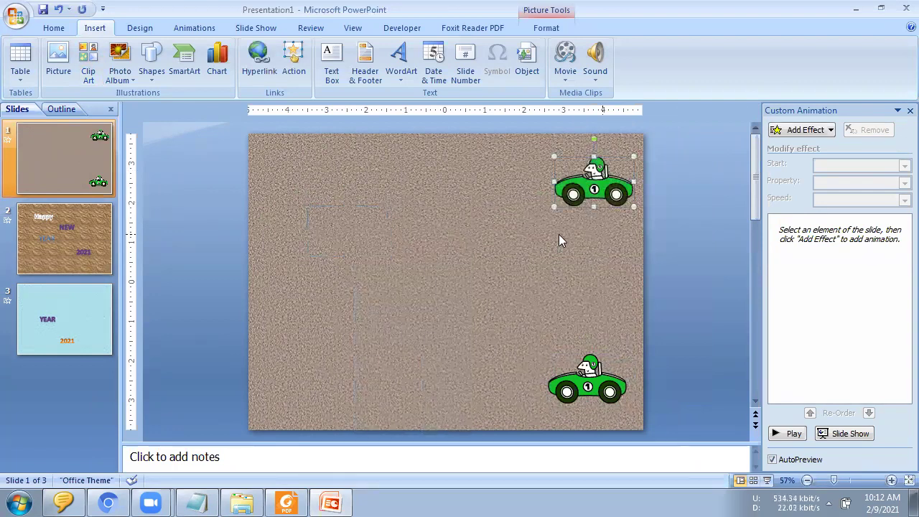
pyautogui.click(558, 234)
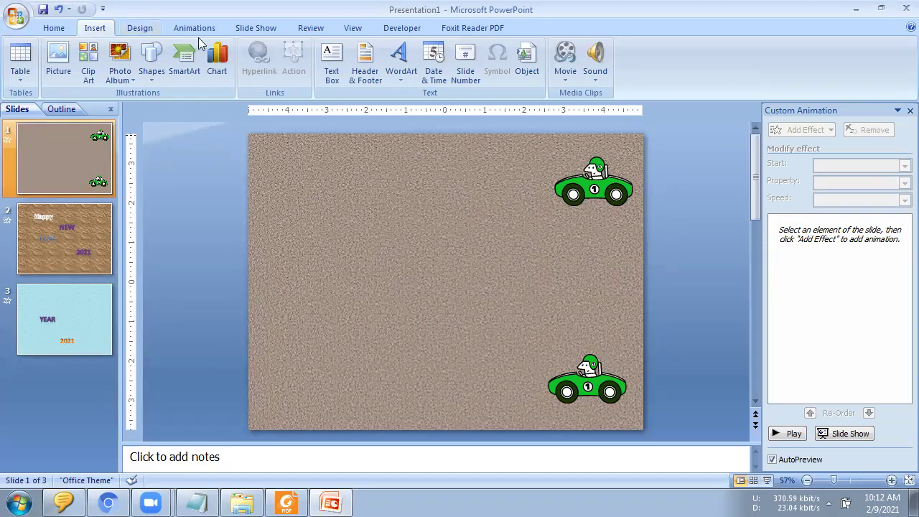
# Draw an arc across the upper part of slide 1, starting near its upper right corner.
pyautogui.click(158, 79)
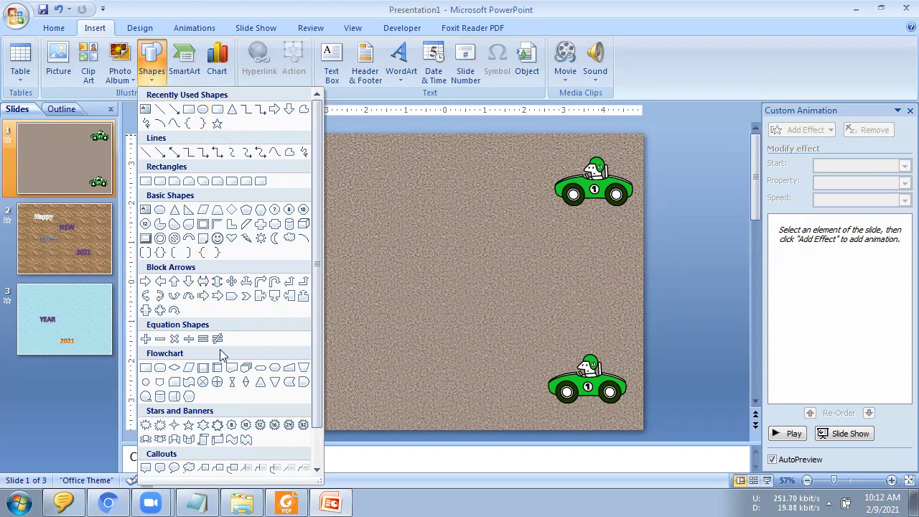
pyautogui.click(160, 124)
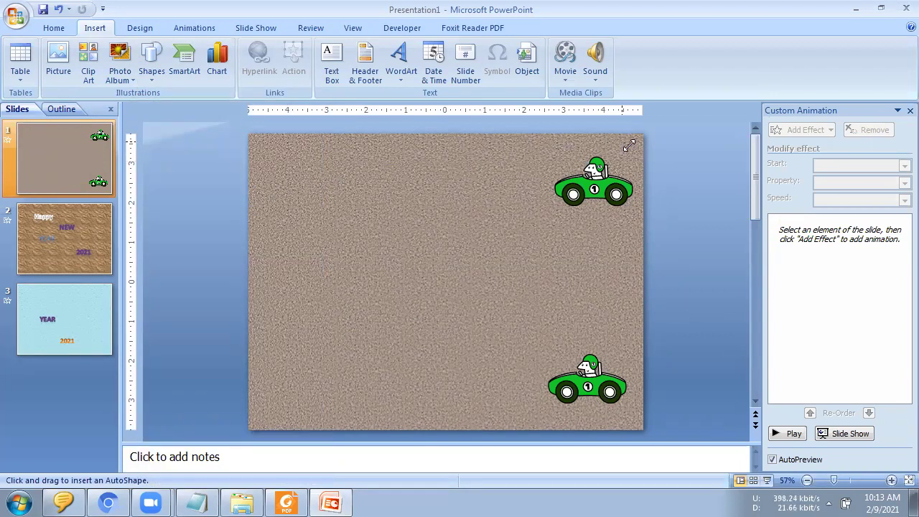
pyautogui.click(483, 248)
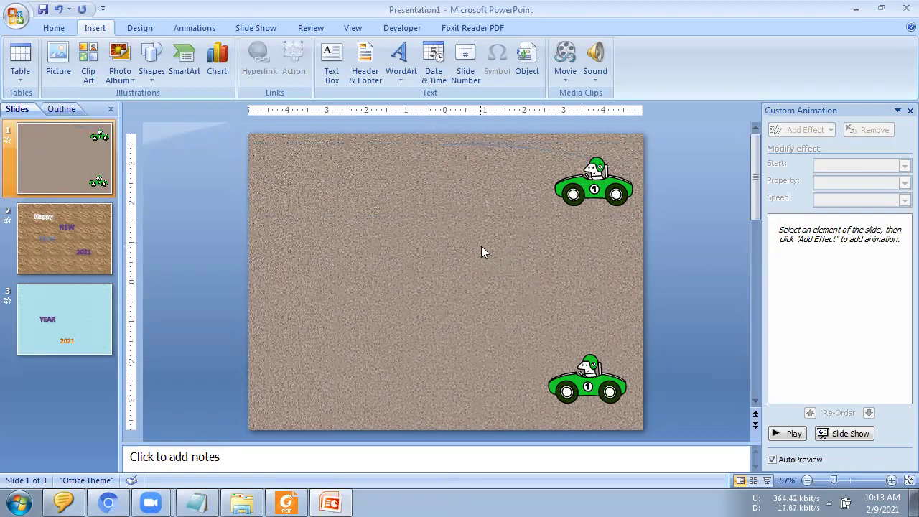
pyautogui.click(444, 146)
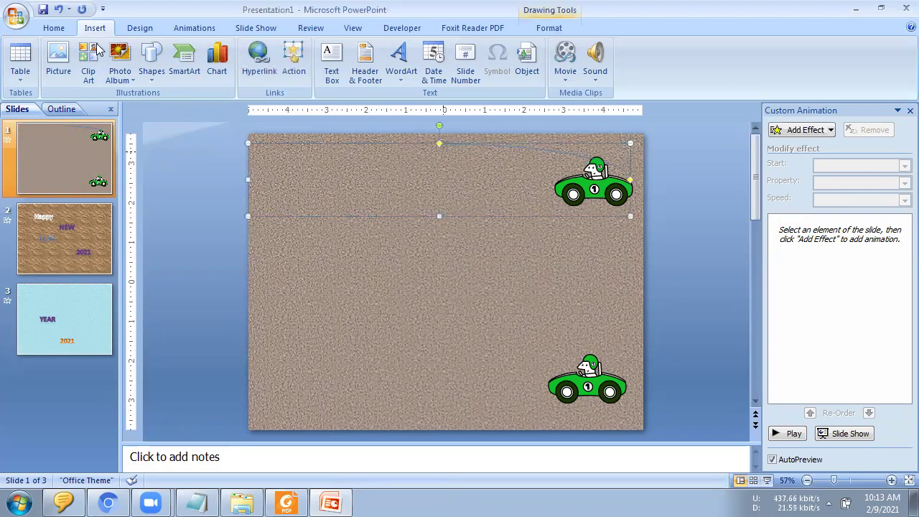
pyautogui.click(520, 257)
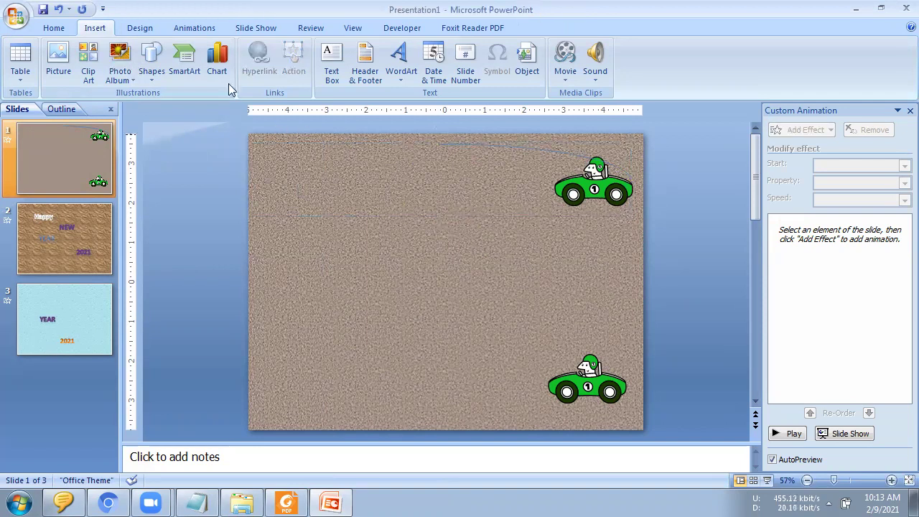
# Draw a wide, flat rounded rectangle across the upper part of the slide, spanning almost its full width.
pyautogui.click(150, 72)
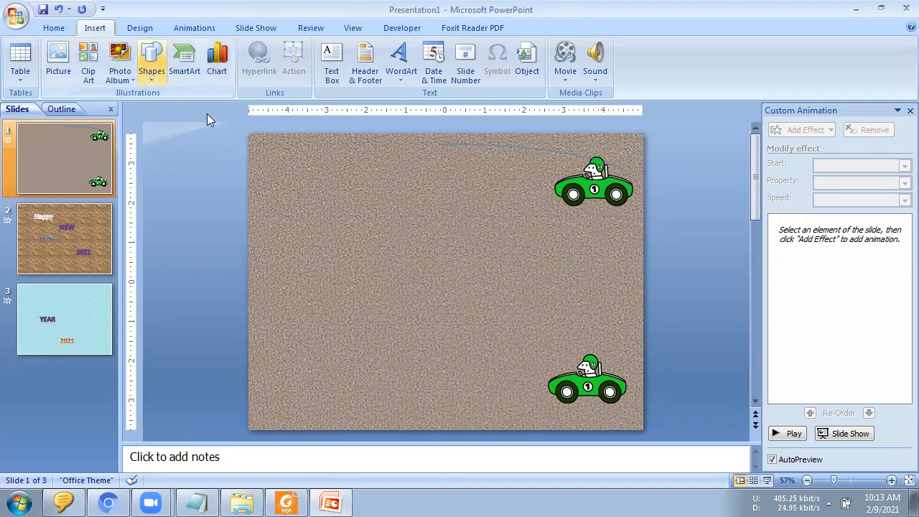
pyautogui.click(216, 110)
pyautogui.moveTo(259, 183); pyautogui.dragTo(634, 228)
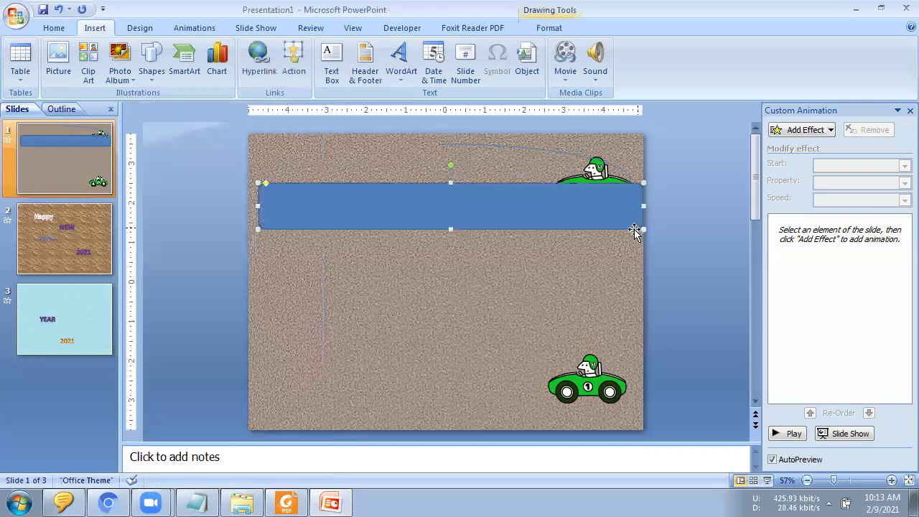
# Bring the upper green car to the front of the rounded rectangle.
pyautogui.click(597, 181)
pyautogui.rightClick(597, 180)
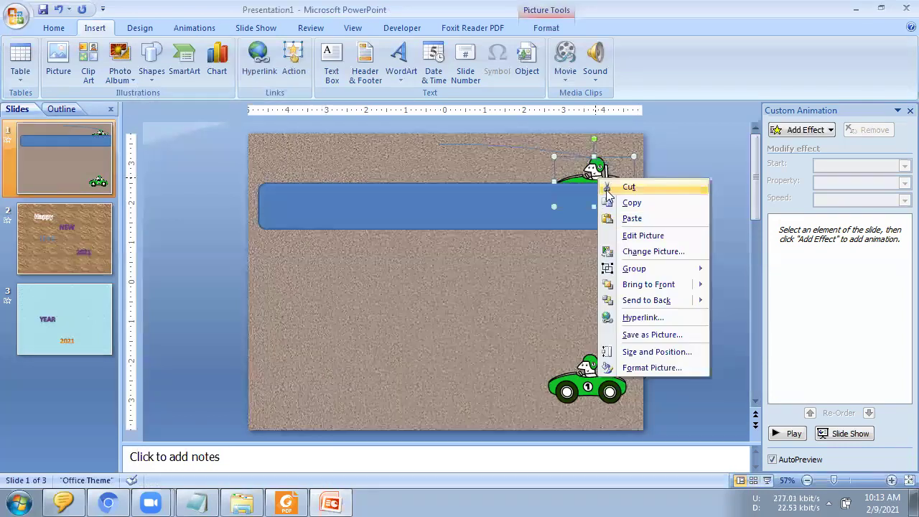
pyautogui.click(646, 285)
pyautogui.click(594, 280)
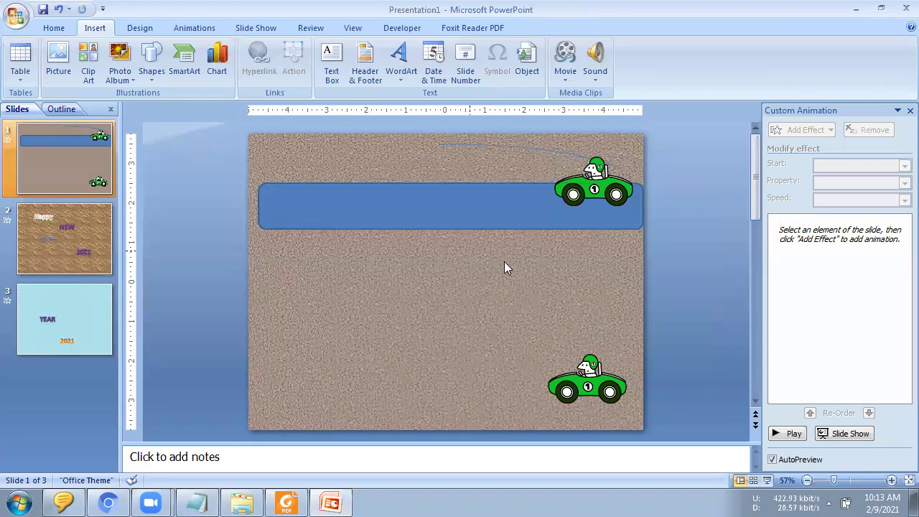
# Give the upper car a wavy custom Curve motion path along the bar ending beyond the slide's left edge, preview it, and set its speed to Very Slow.
pyautogui.click(597, 187)
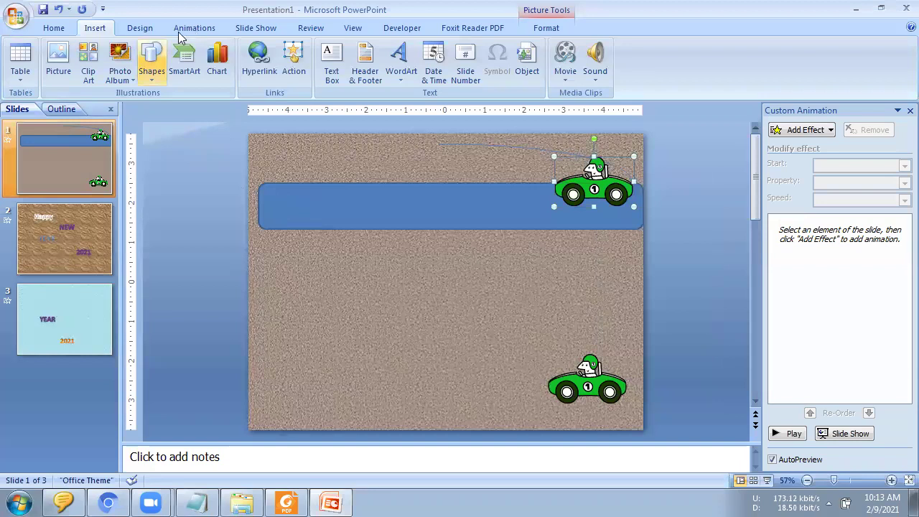
pyautogui.click(100, 73)
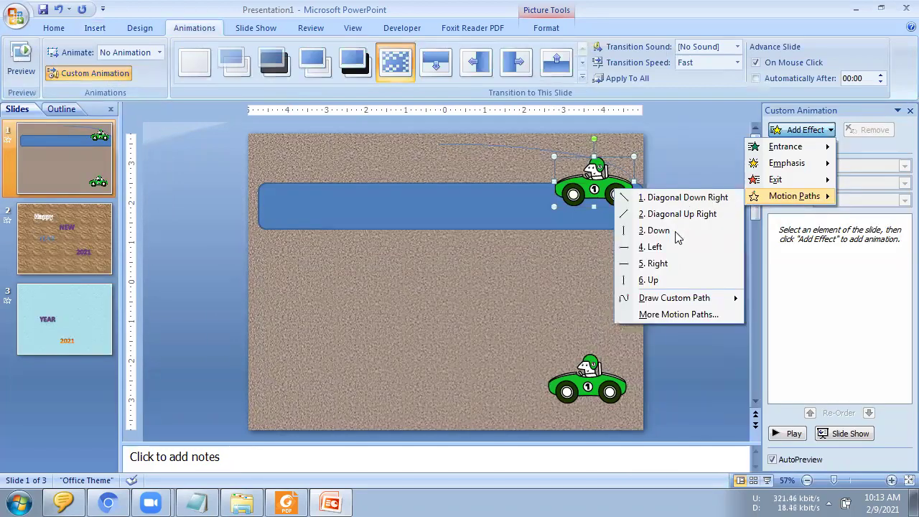
pyautogui.moveTo(672, 304)
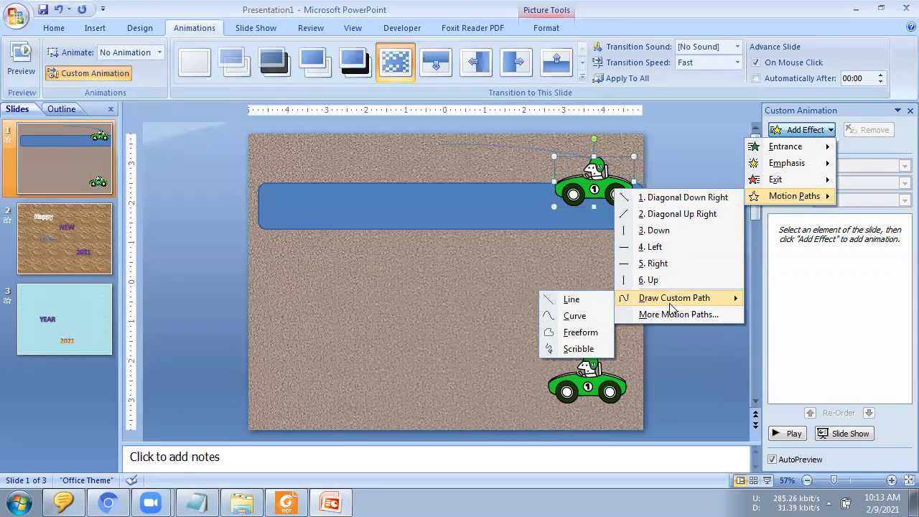
pyautogui.click(583, 317)
pyautogui.click(552, 197)
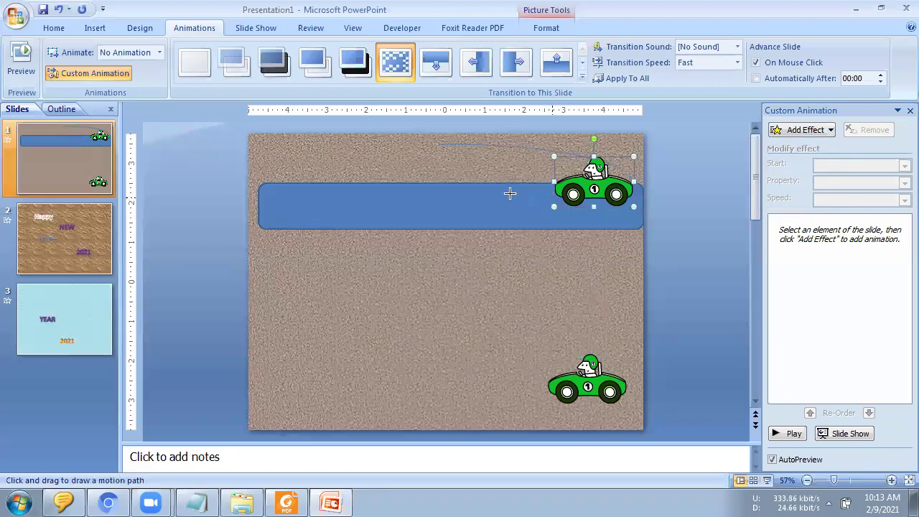
pyautogui.click(480, 187)
pyautogui.click(406, 201)
pyautogui.click(290, 200)
pyautogui.click(257, 183)
pyautogui.doubleClick(217, 167)
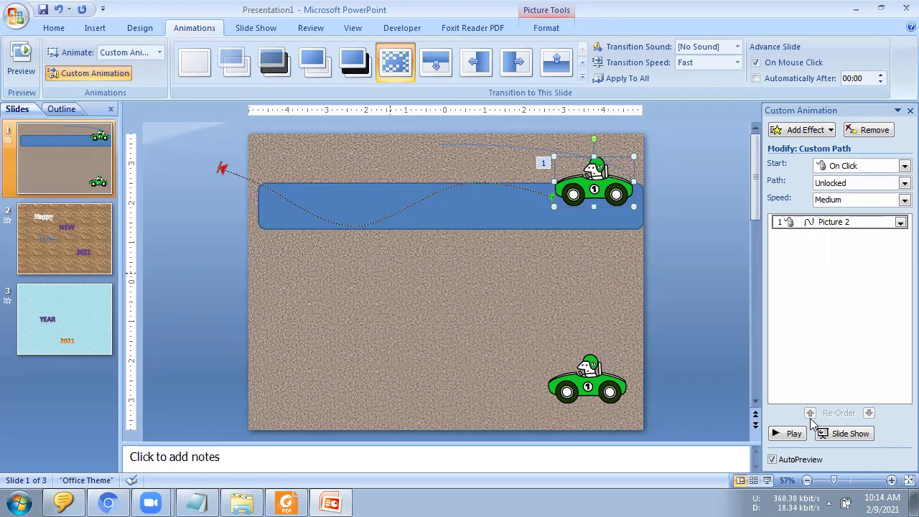
pyautogui.click(788, 433)
pyautogui.click(843, 215)
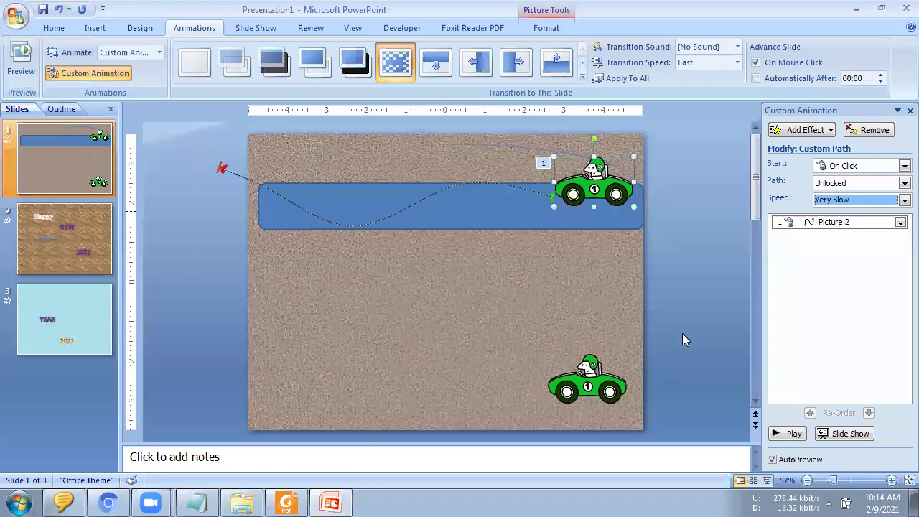
# Give the lower car a custom Curve motion path looping around the slide and ending left of the car, with speed Very Slow.
pyautogui.click(594, 384)
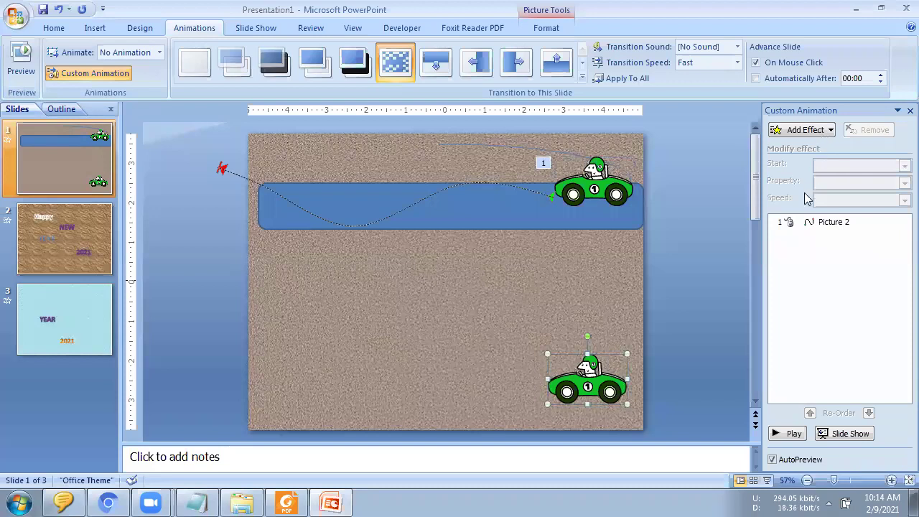
pyautogui.click(802, 129)
pyautogui.moveTo(793, 196)
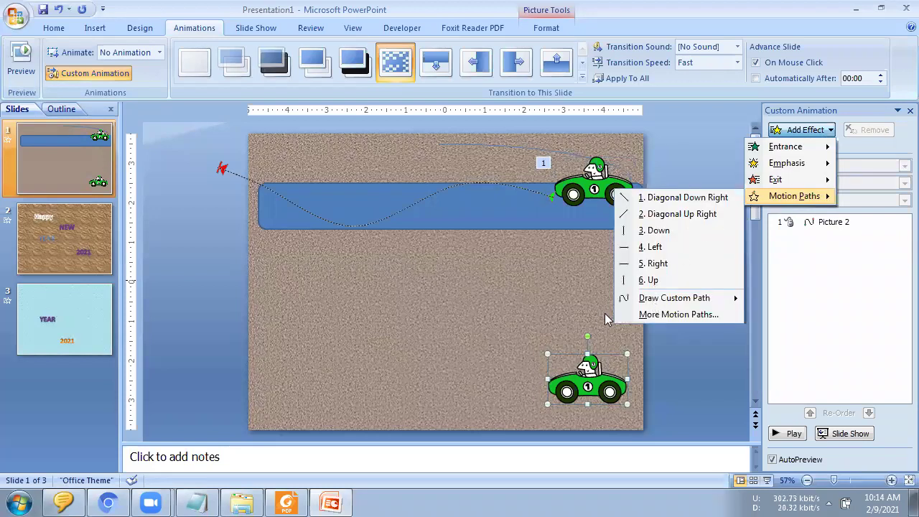
pyautogui.moveTo(654, 305)
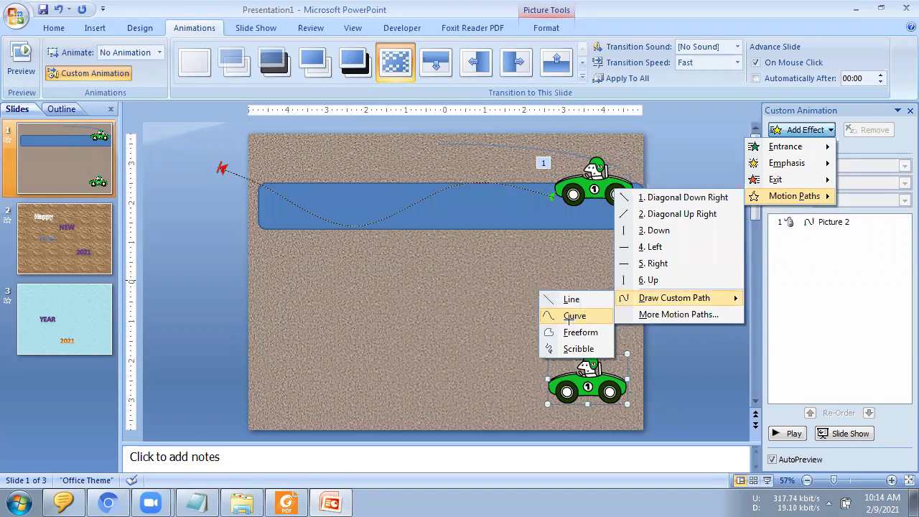
pyautogui.click(570, 317)
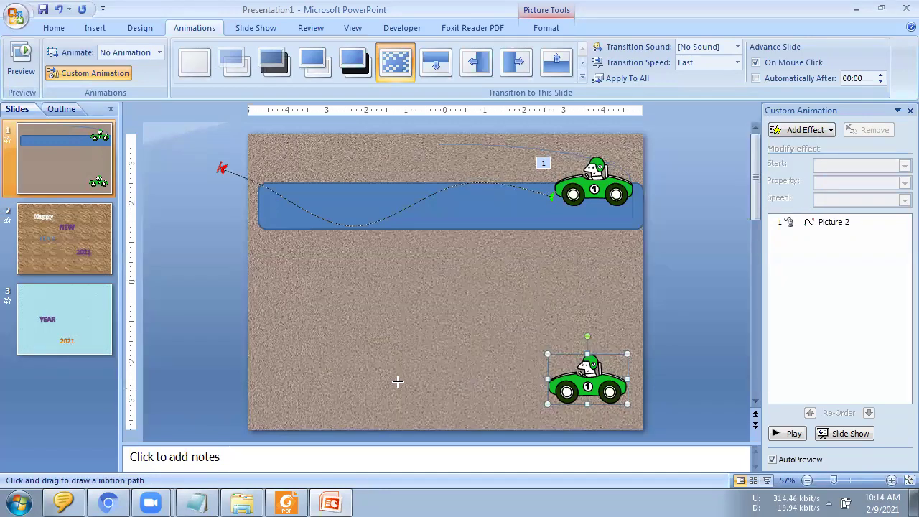
pyautogui.moveTo(385, 377)
pyautogui.mouseDown()
pyautogui.moveTo(334, 400)
pyautogui.moveTo(256, 388)
pyautogui.moveTo(248, 342)
pyautogui.moveTo(255, 266)
pyautogui.mouseUp()
pyautogui.click(315, 228)
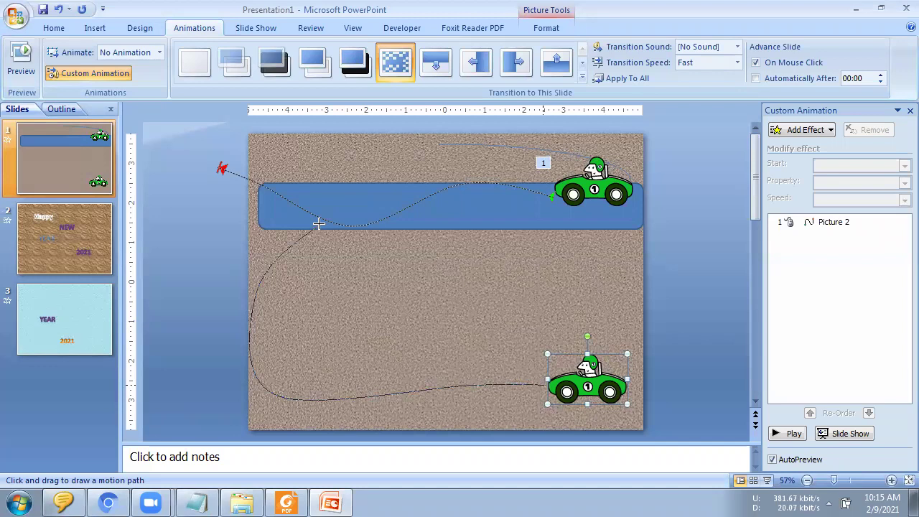
pyautogui.click(493, 136)
pyautogui.click(628, 293)
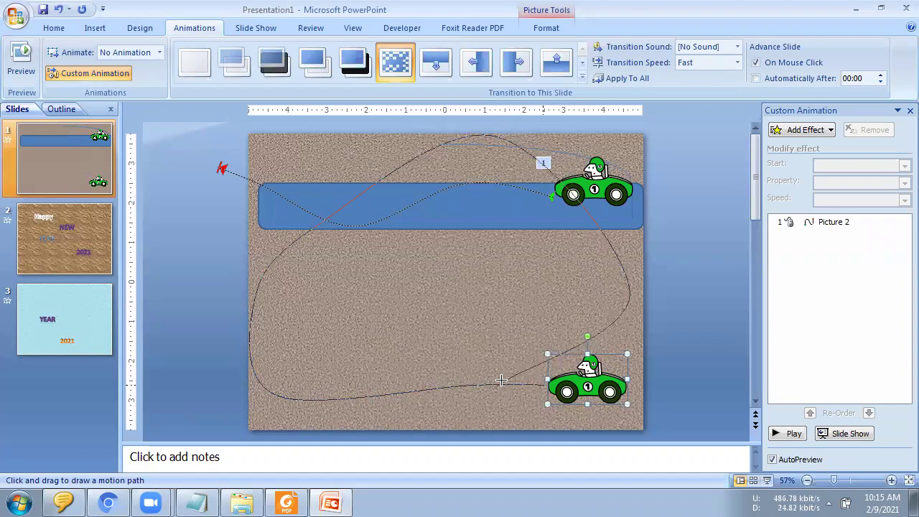
pyautogui.doubleClick(432, 366)
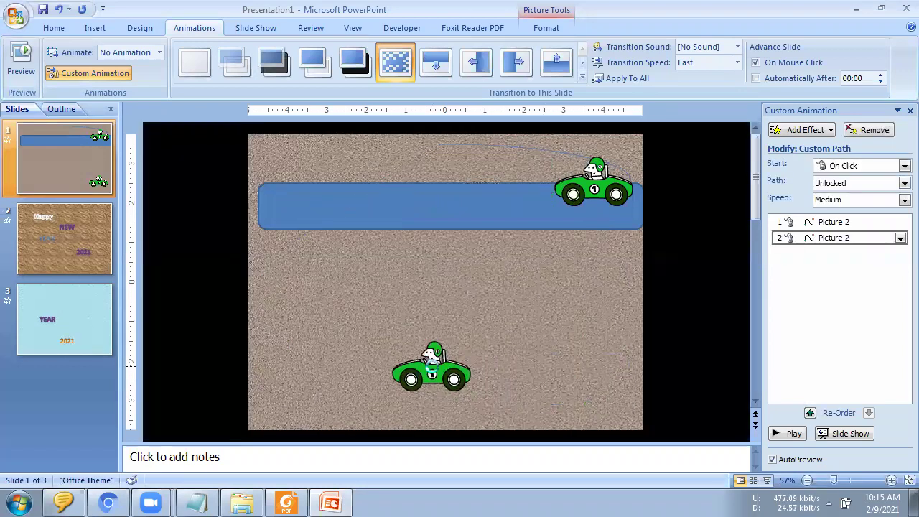
pyautogui.click(882, 201)
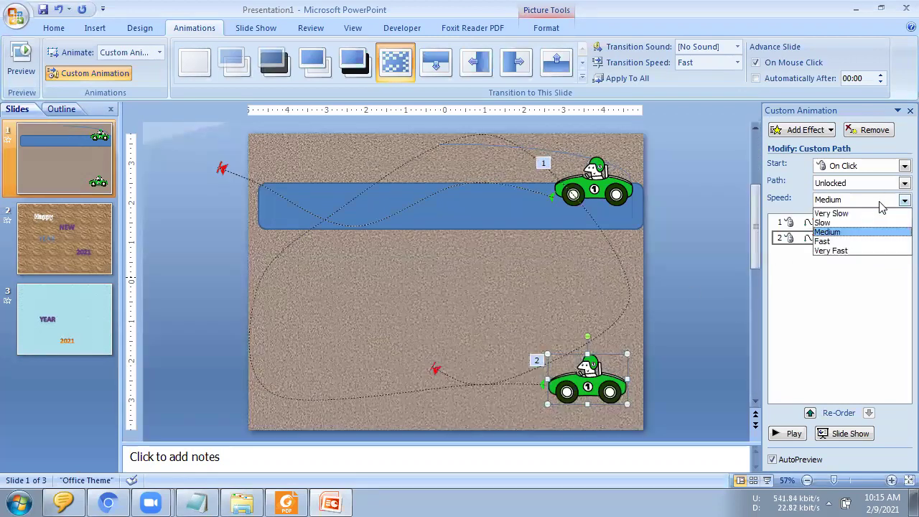
pyautogui.click(832, 213)
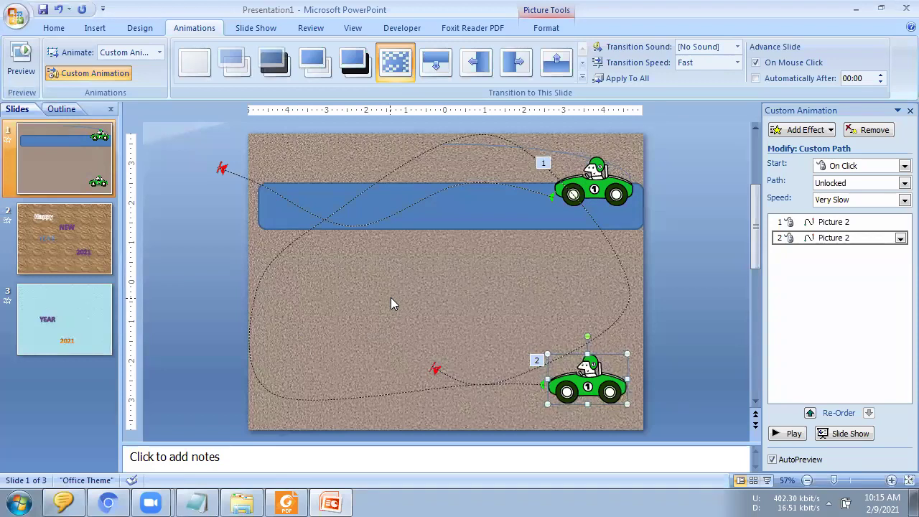
# Duplicate the lower car, place the copy midway up the slide's right side, and remove the copy's motion path.
pyautogui.click(531, 404)
pyautogui.rightClick(583, 376)
pyautogui.click(613, 206)
pyautogui.rightClick(580, 244)
pyautogui.click(612, 280)
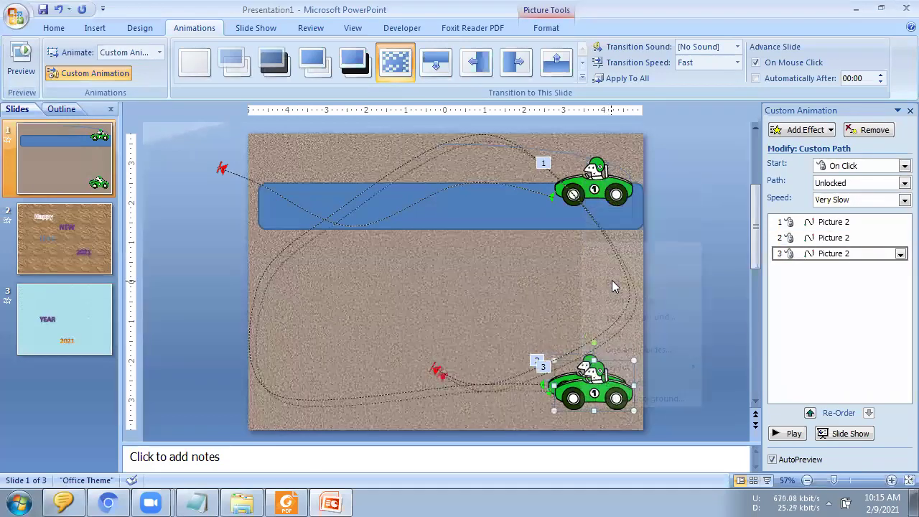
pyautogui.moveTo(610, 367); pyautogui.dragTo(577, 269)
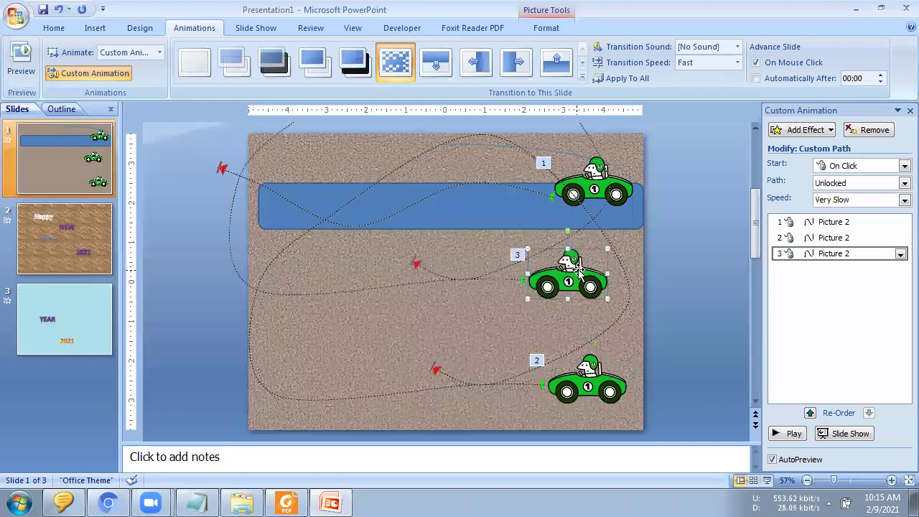
pyautogui.click(391, 286)
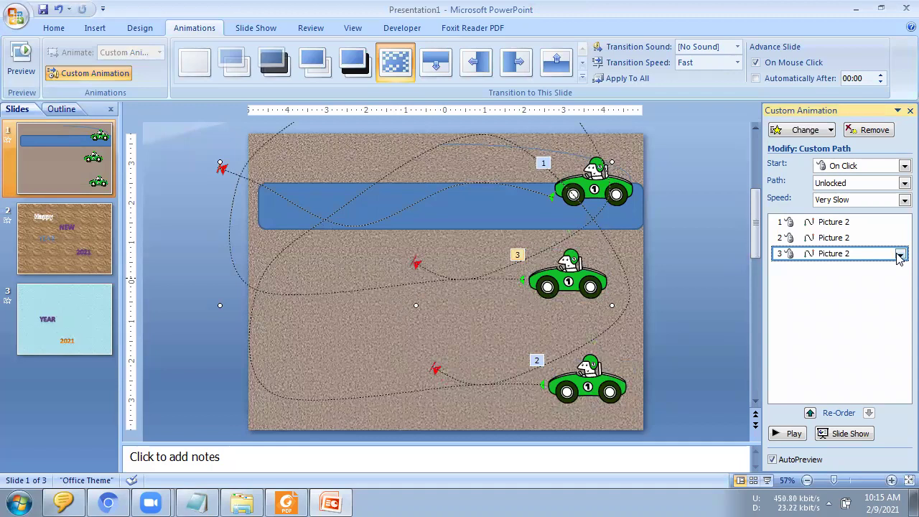
pyautogui.press('Delete')
# Delete the lower and upper cars and move the remaining middle car onto the right end of the blue bar.
pyautogui.click(609, 377)
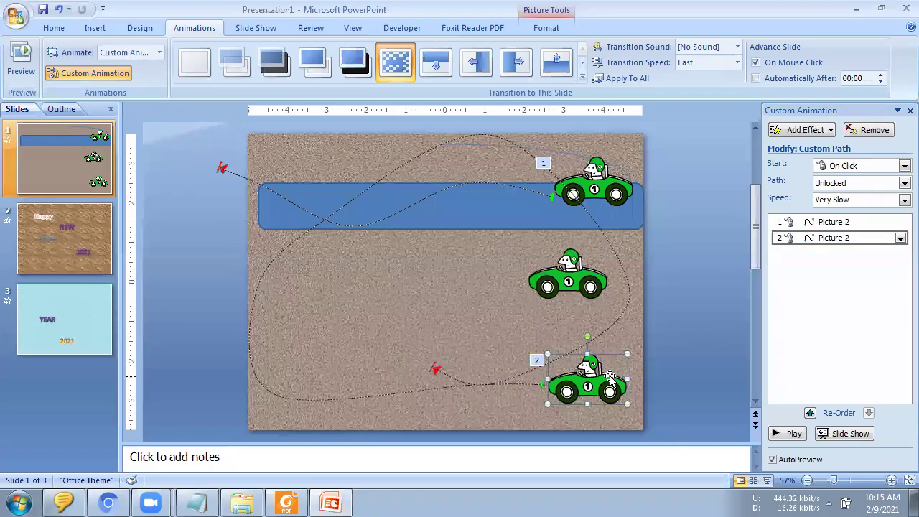
pyautogui.press('Delete')
pyautogui.click(614, 190)
pyautogui.press('Delete')
pyautogui.moveTo(577, 272); pyautogui.dragTo(612, 190)
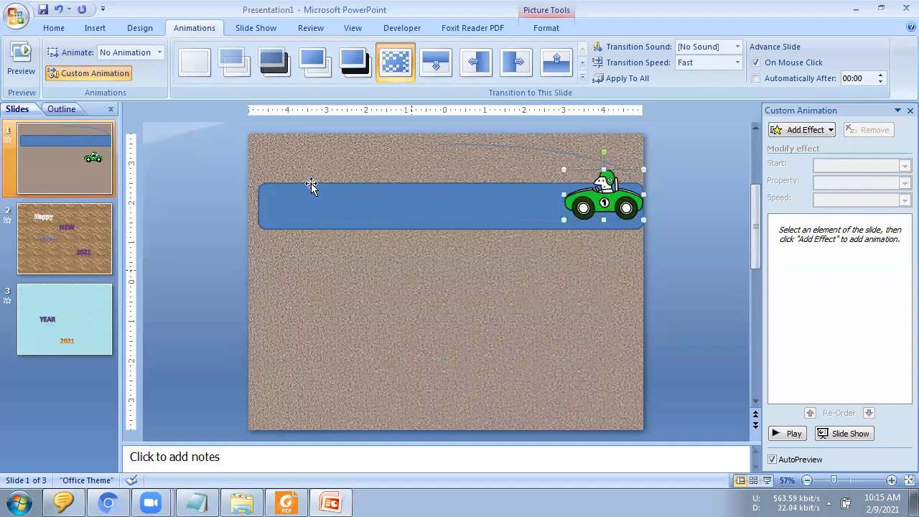
# Search the clip art for "man", browse the pictures, and search again for "girl".
pyautogui.click(95, 28)
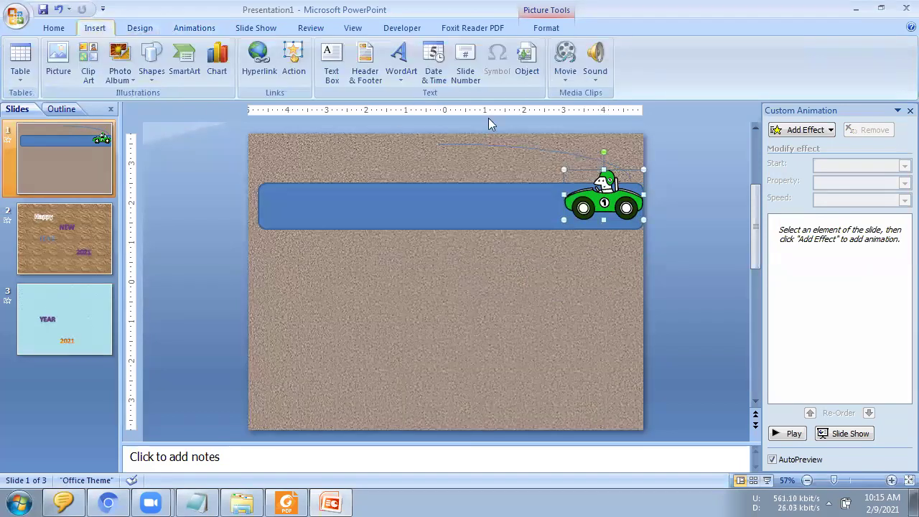
pyautogui.click(88, 61)
pyautogui.doubleClick(642, 141)
pyautogui.write('ma')
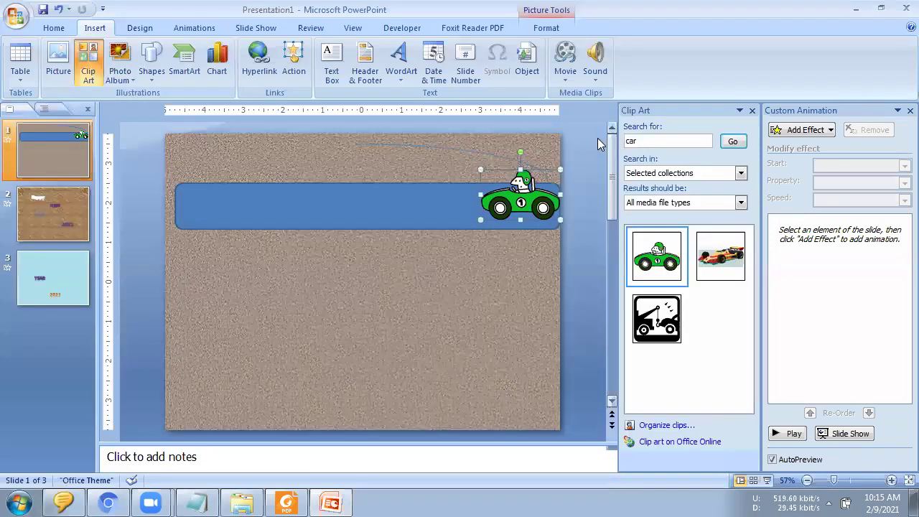
pyautogui.write('n')
pyautogui.press('Return')
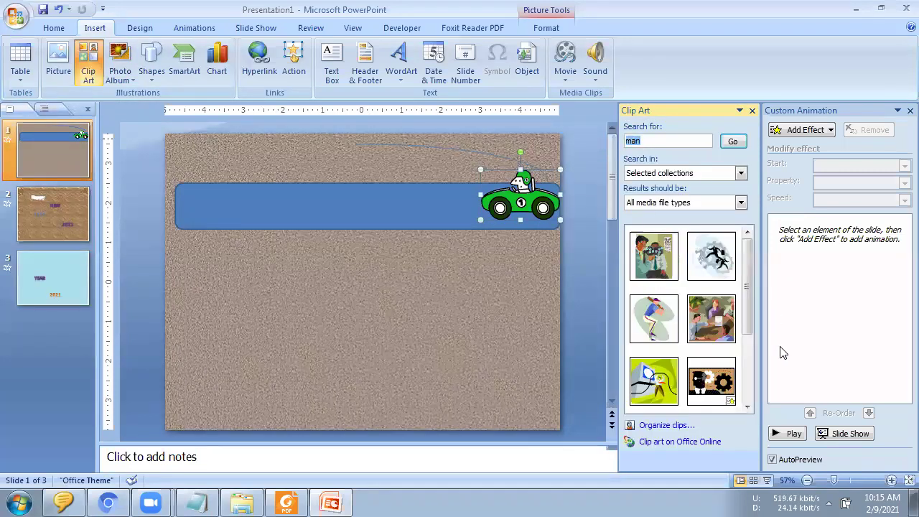
pyautogui.moveTo(745, 302); pyautogui.dragTo(749, 268)
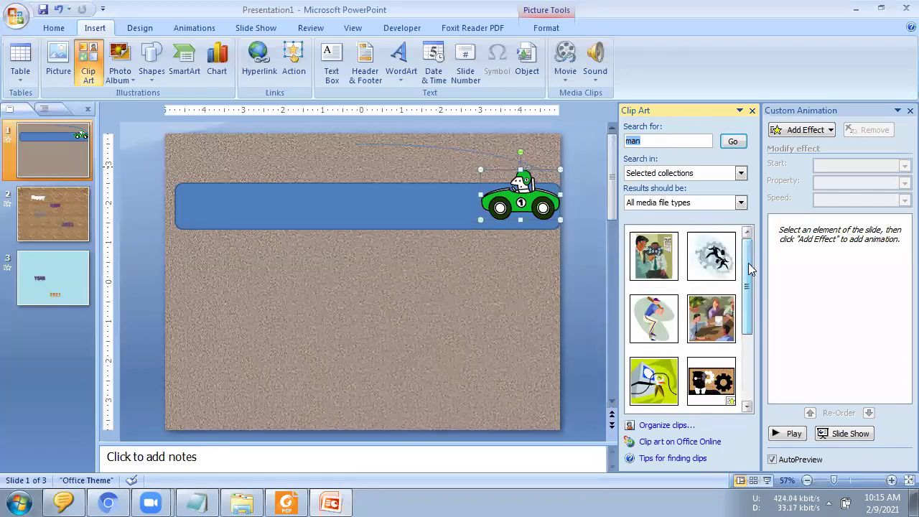
pyautogui.write('girl')
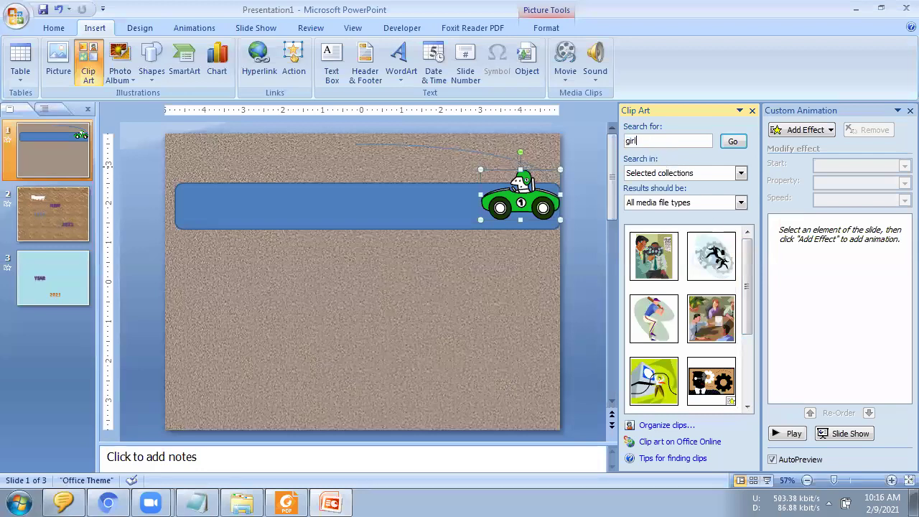
pyautogui.press('Return')
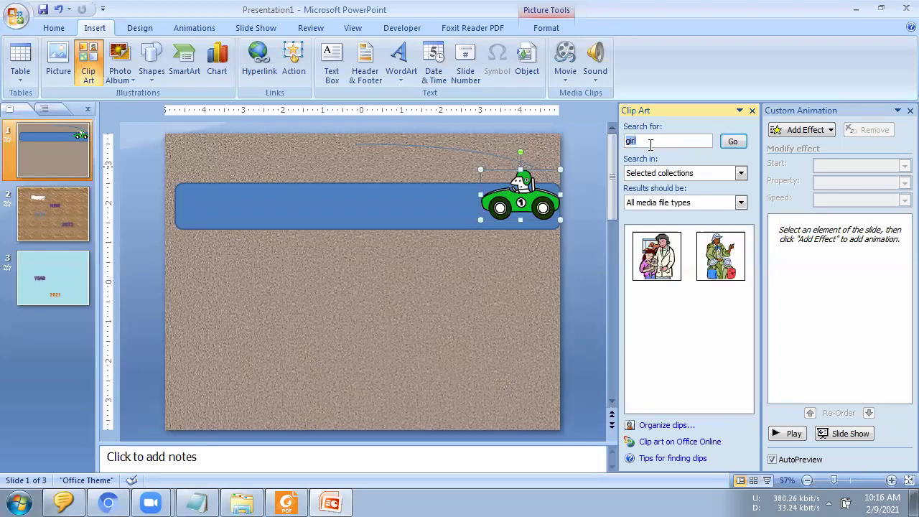
# Insert the clip art of the traveler with blue and red bags and place it over the left part of the blue bar.
pyautogui.click(720, 257)
pyautogui.moveTo(358, 265); pyautogui.dragTo(210, 156)
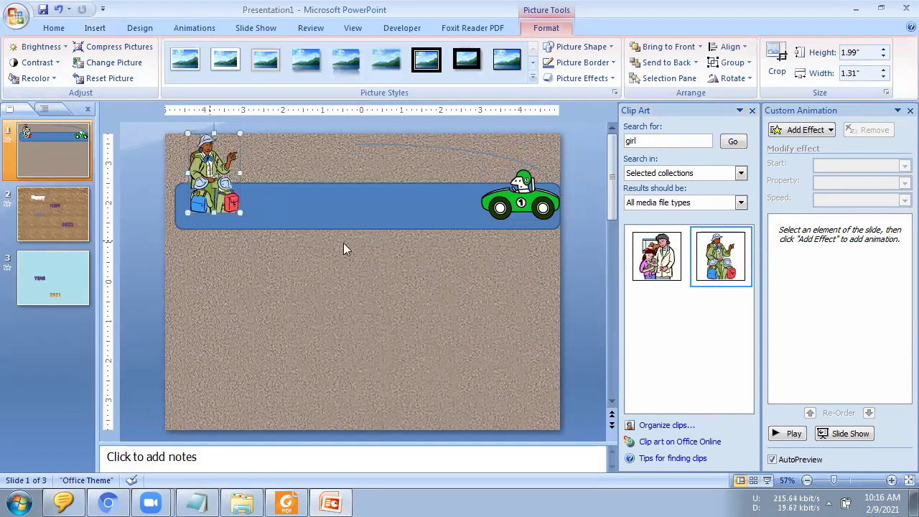
pyautogui.click(521, 201)
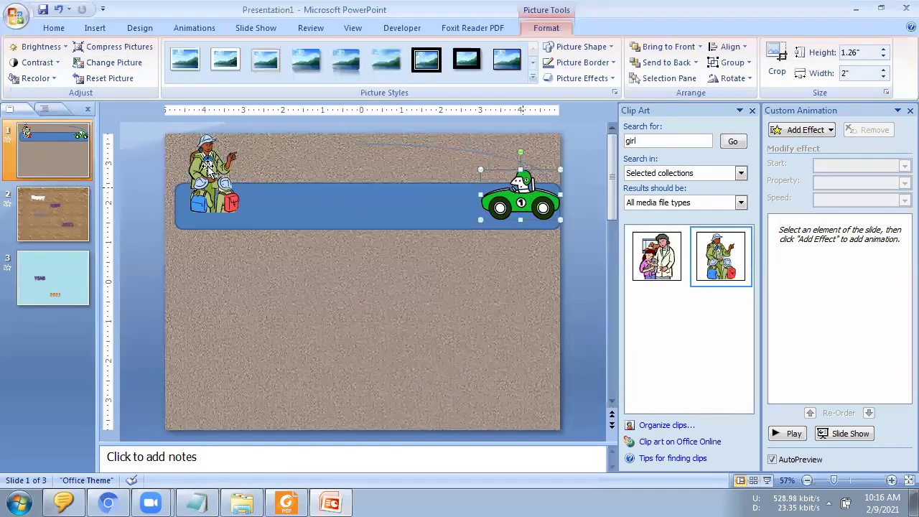
pyautogui.moveTo(273, 154); pyautogui.dragTo(353, 145)
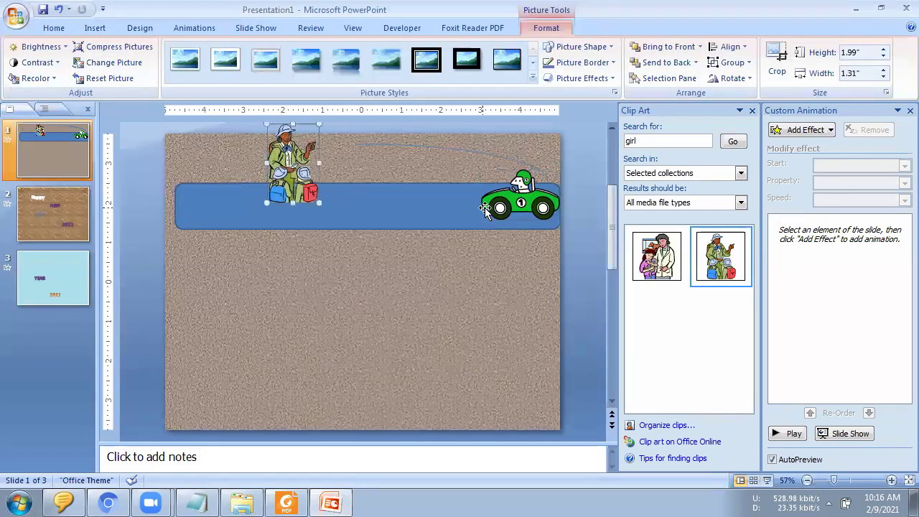
# Give the green car a custom Curve motion path running straight along the blue bar to the traveler's blue bag.
pyautogui.click(816, 133)
pyautogui.moveTo(790, 196)
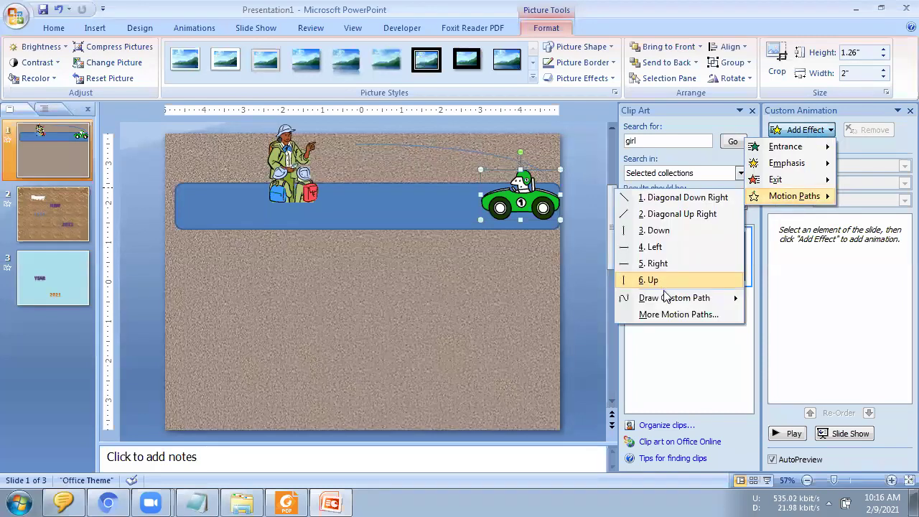
pyautogui.moveTo(664, 298)
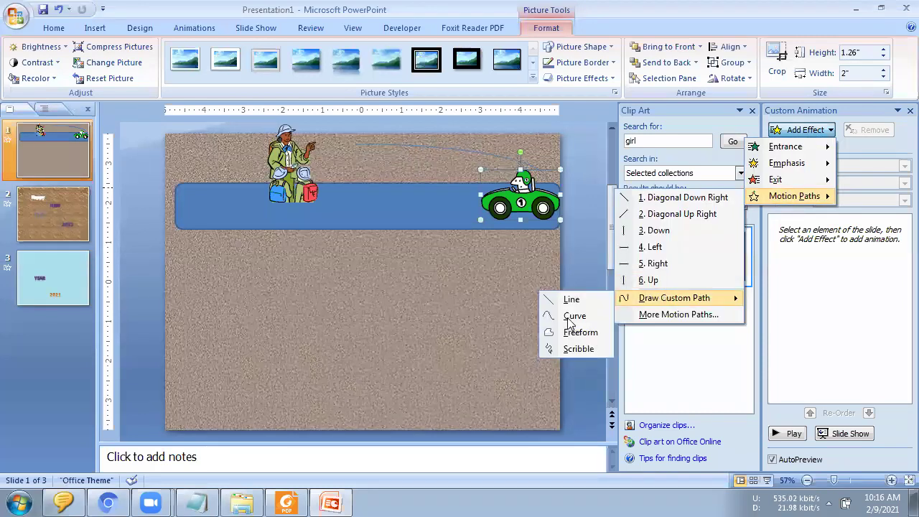
pyautogui.click(571, 316)
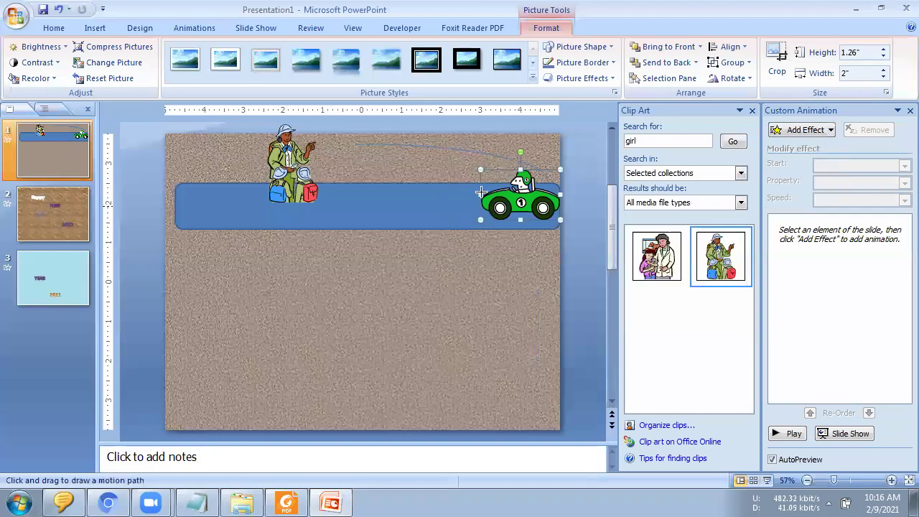
pyautogui.click(427, 198)
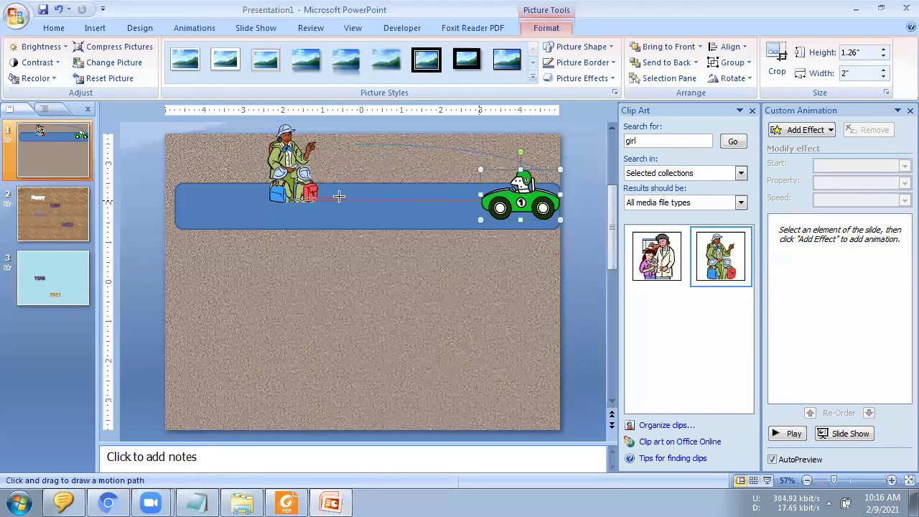
pyautogui.doubleClick(273, 201)
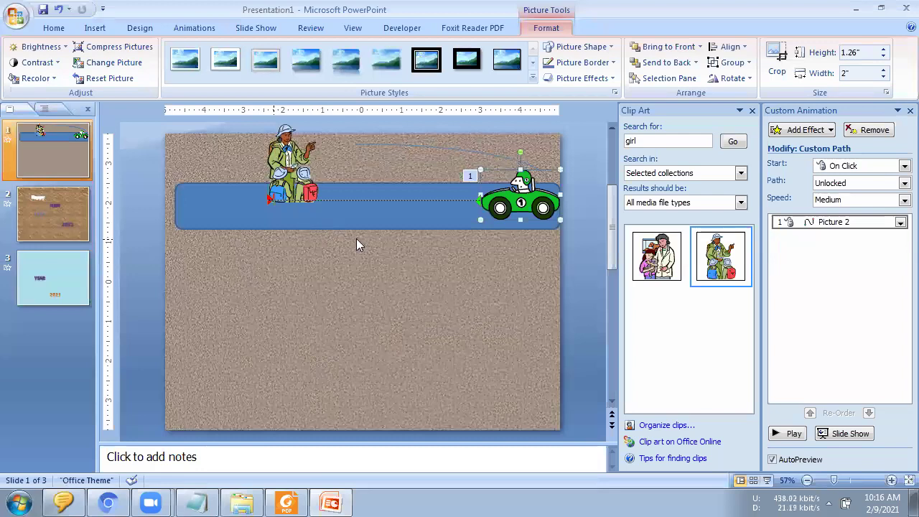
pyautogui.click(384, 251)
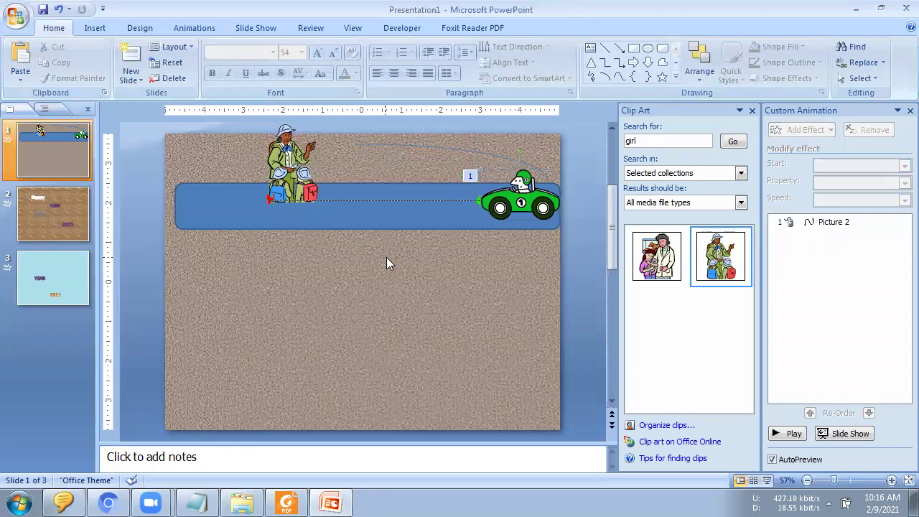
# Close the clip art search and bring up the animation and transition settings for the first slide.
pyautogui.click(752, 111)
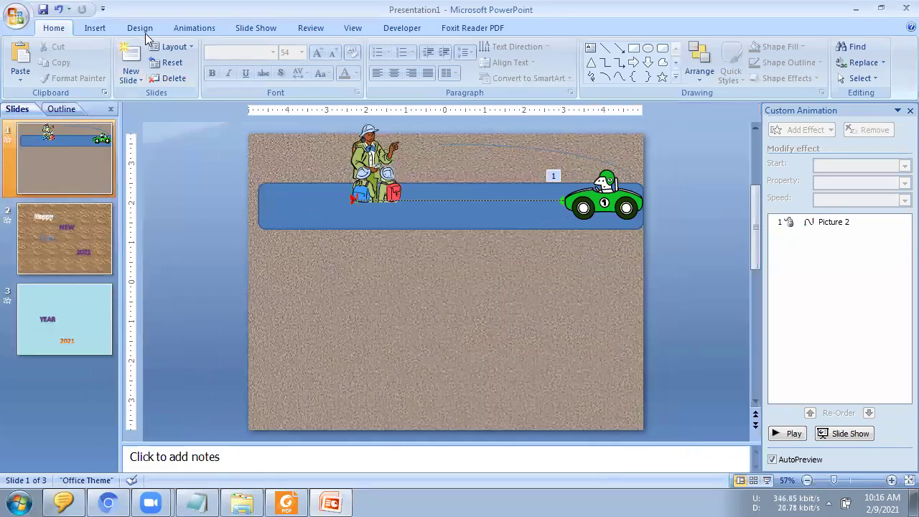
pyautogui.click(188, 29)
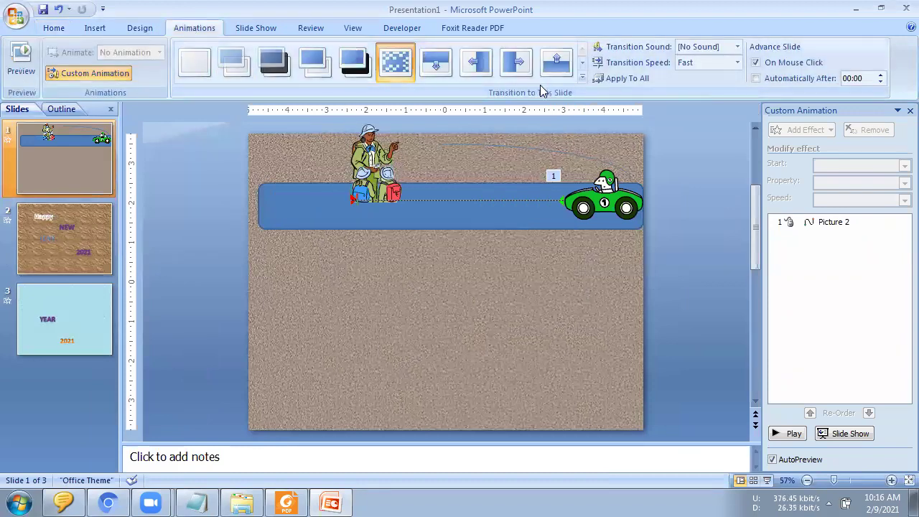